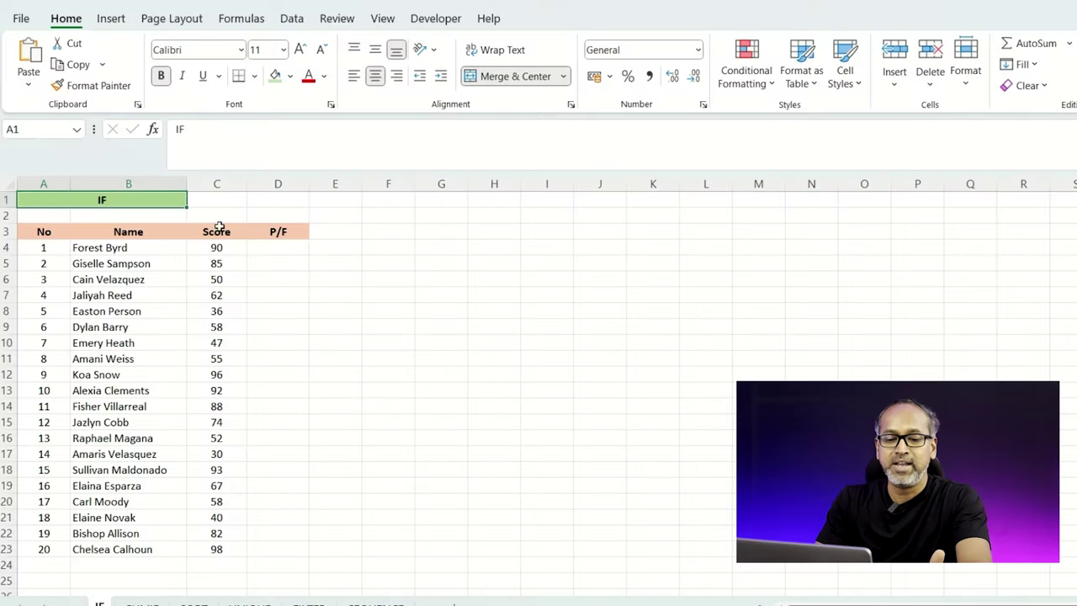
# Enter =IF(C4>=40,"PASS","FAIL") in D4, showing PASS for the first student's score of 90.
pyautogui.click(282, 250)
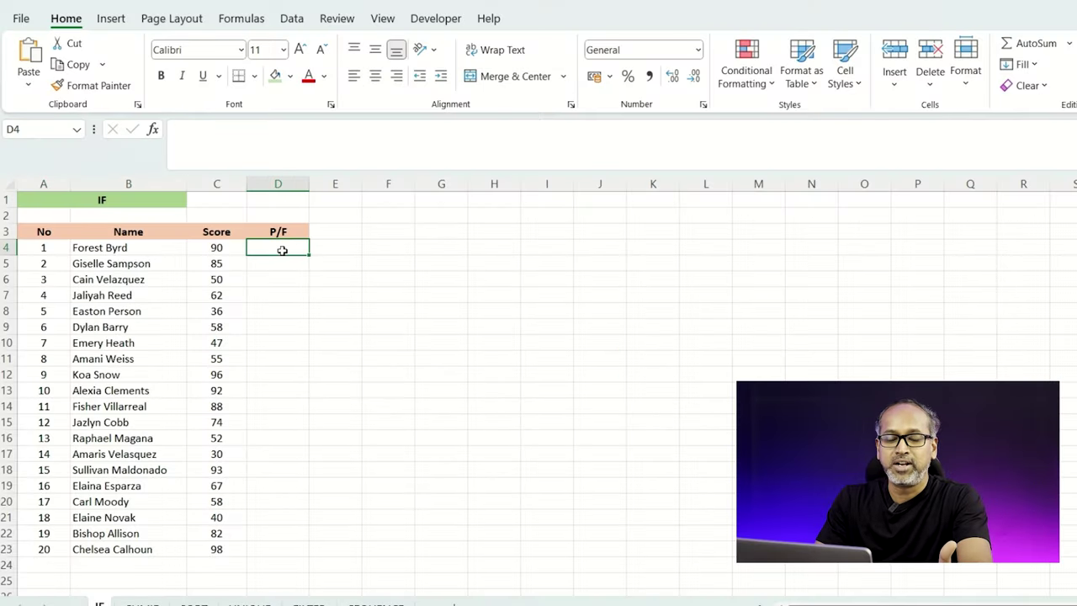
pyautogui.doubleClick(281, 249)
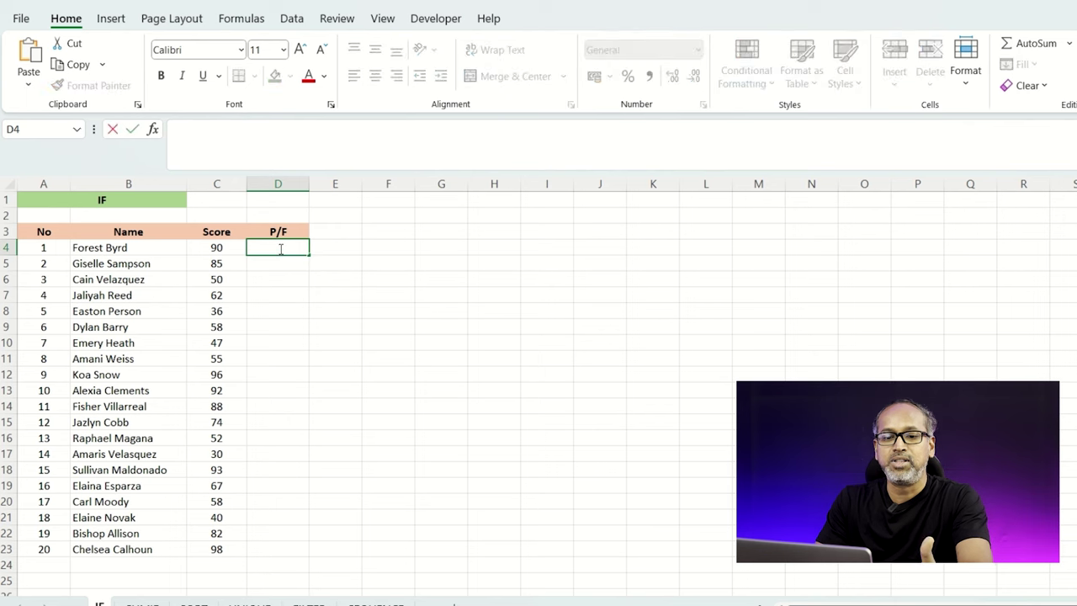
pyautogui.write('=IF(')
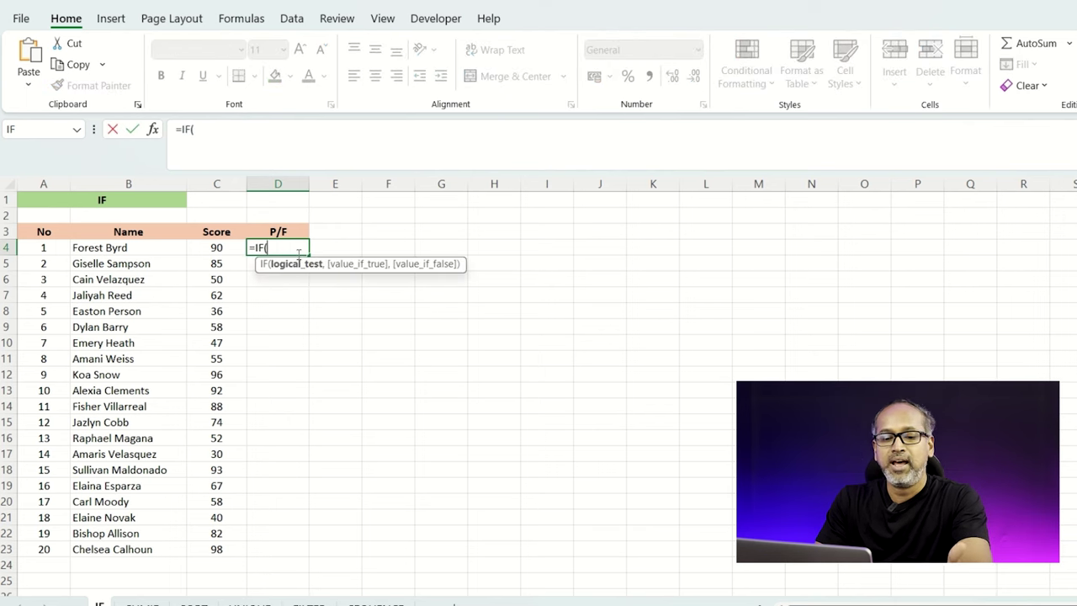
pyautogui.click(210, 249)
pyautogui.write('>=')
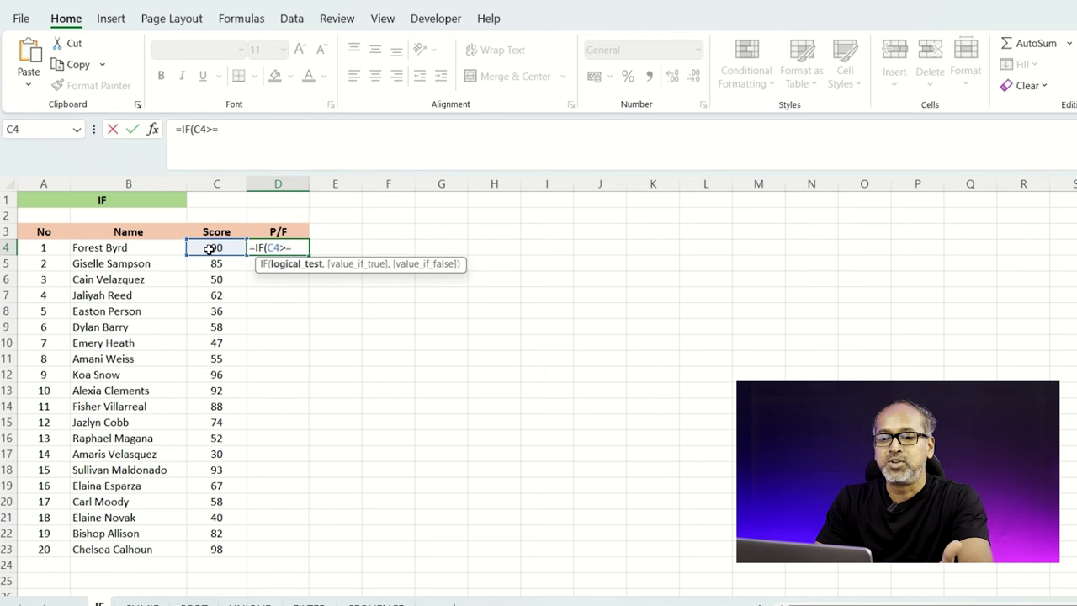
pyautogui.write('40')
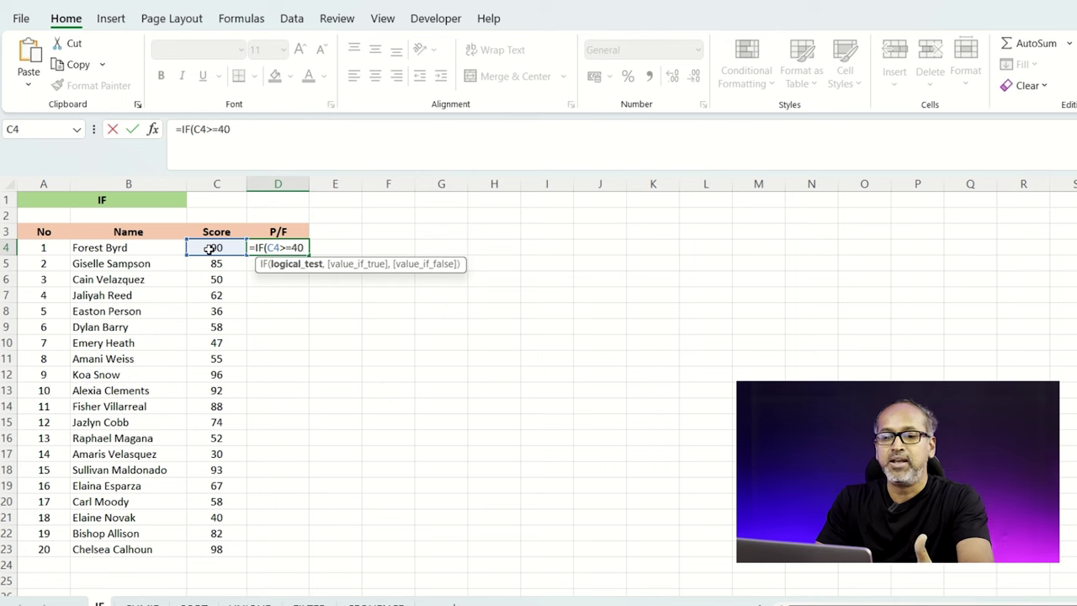
pyautogui.write(',"PASS')
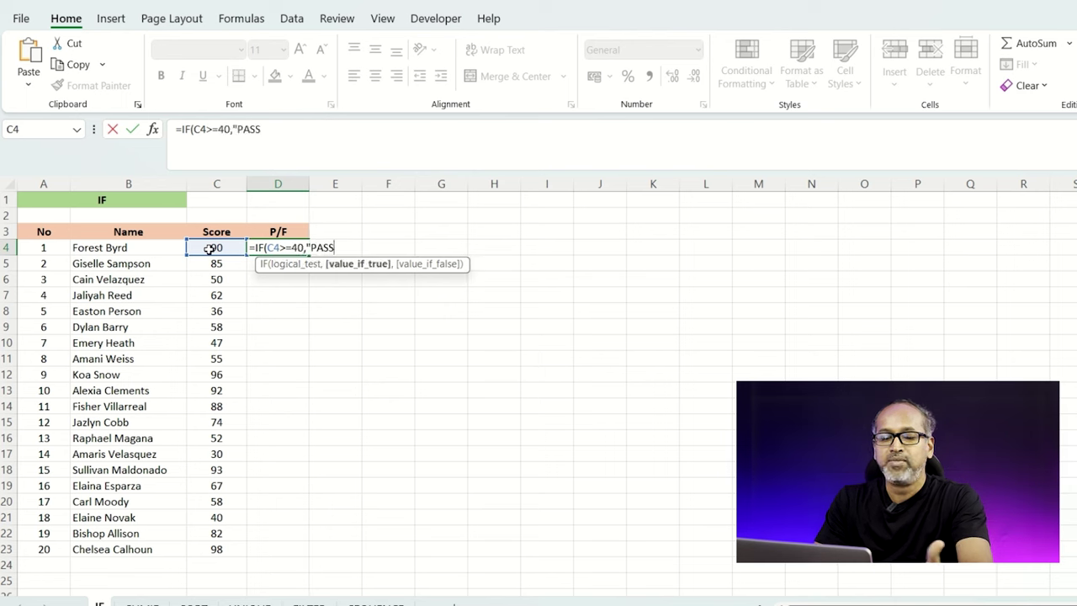
pyautogui.write('",')
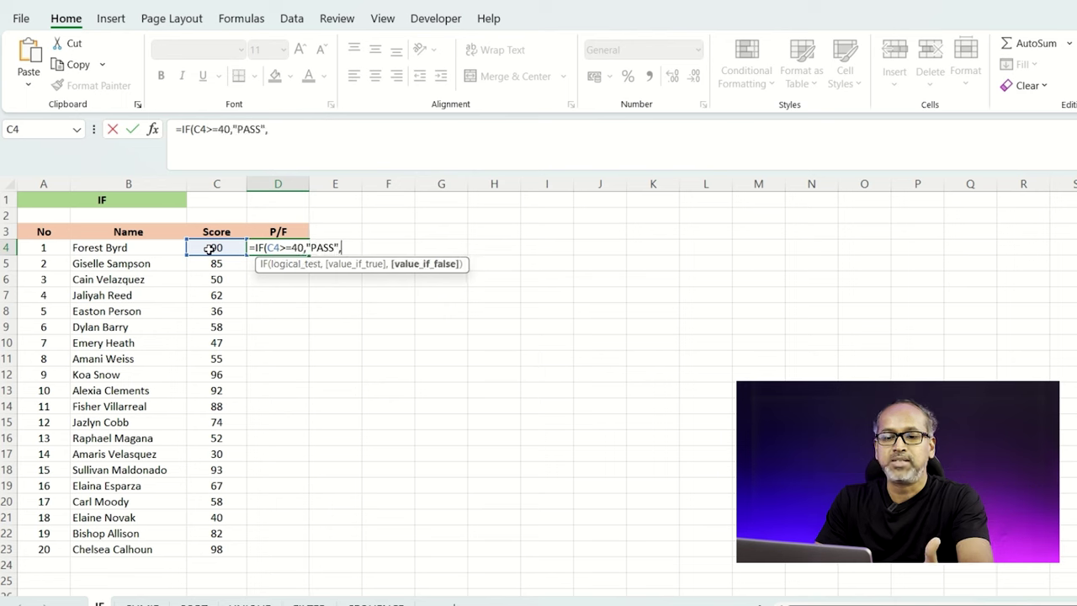
pyautogui.write('"FAIL"')
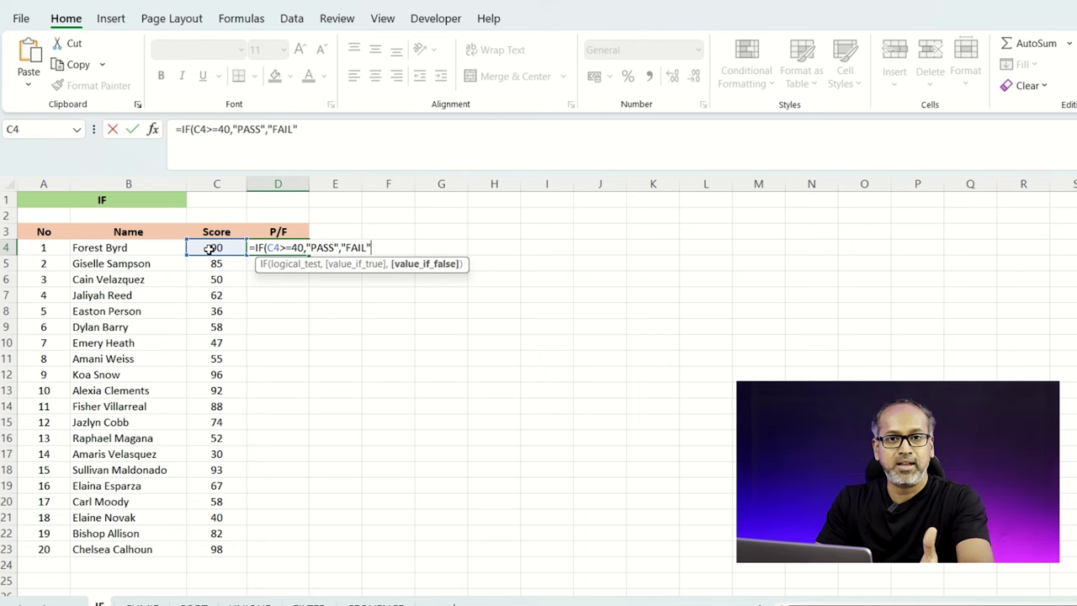
pyautogui.write(')')
pyautogui.press('Return')
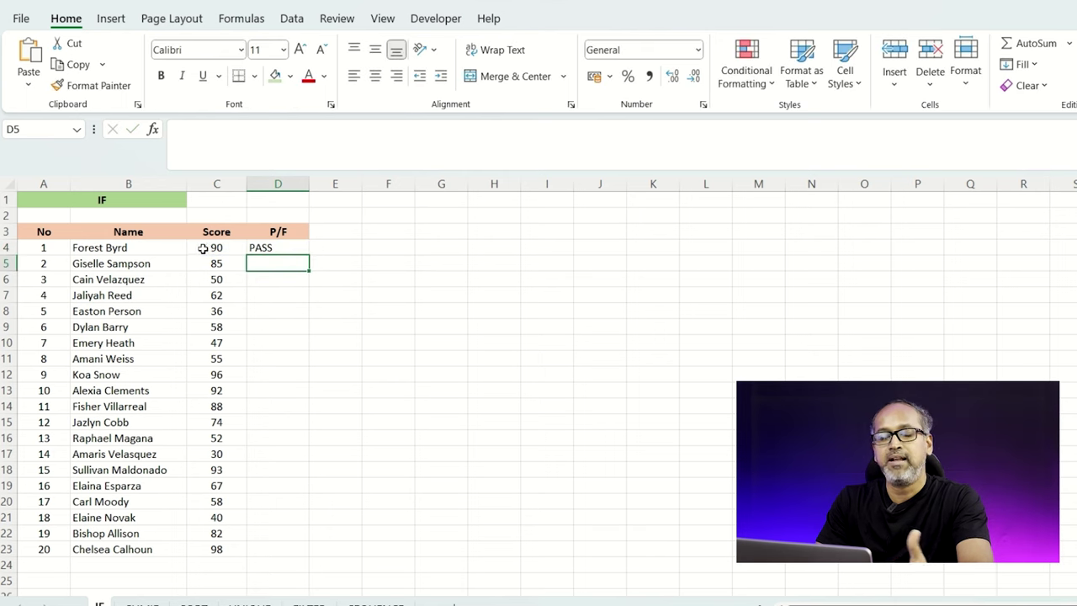
# Fill the IF formula from D4 down to D23 and check the FAIL rows for scores 36 and 30.
pyautogui.click(286, 247)
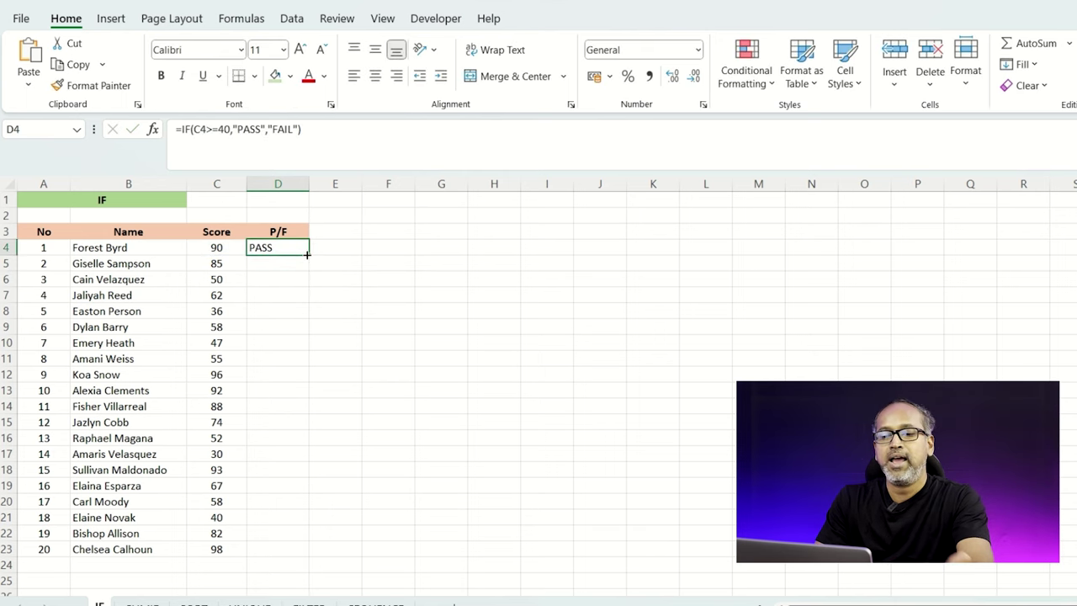
pyautogui.doubleClick(307, 254)
pyautogui.click(276, 310)
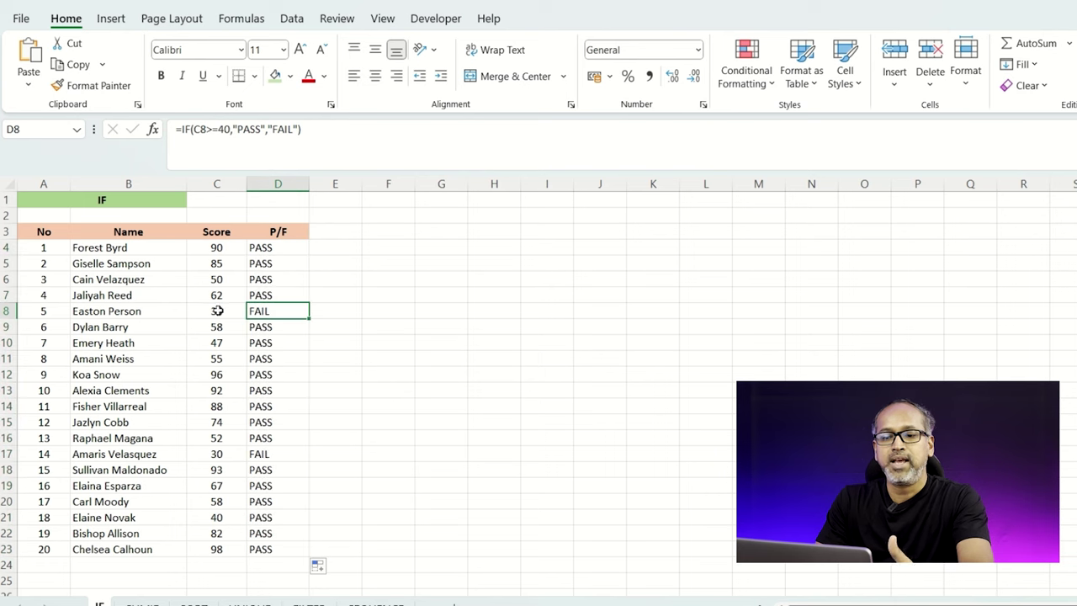
pyautogui.moveTo(213, 310); pyautogui.dragTo(261, 311)
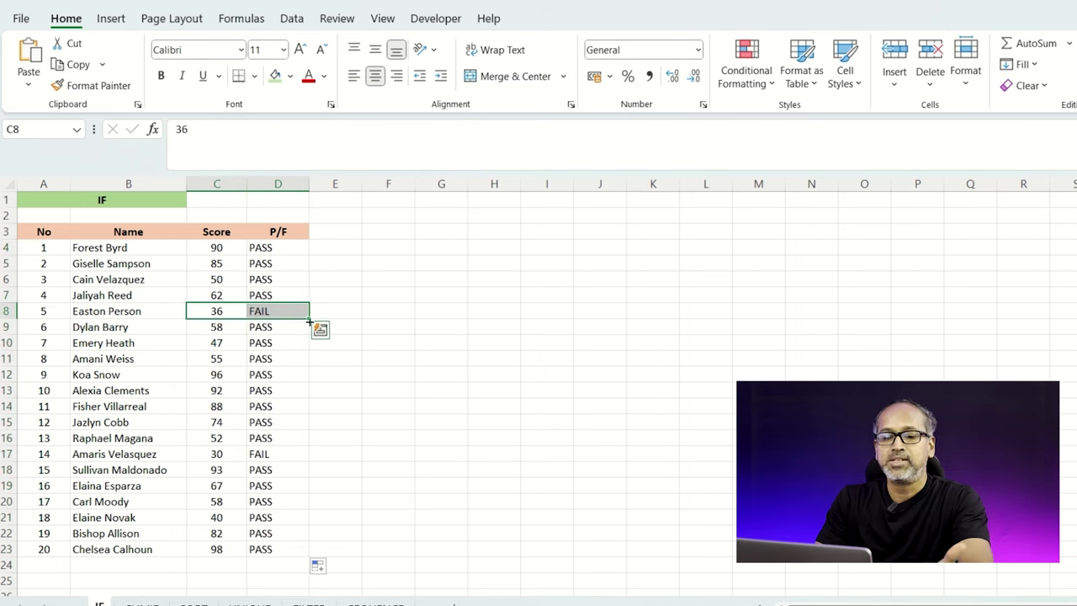
pyautogui.click(278, 247)
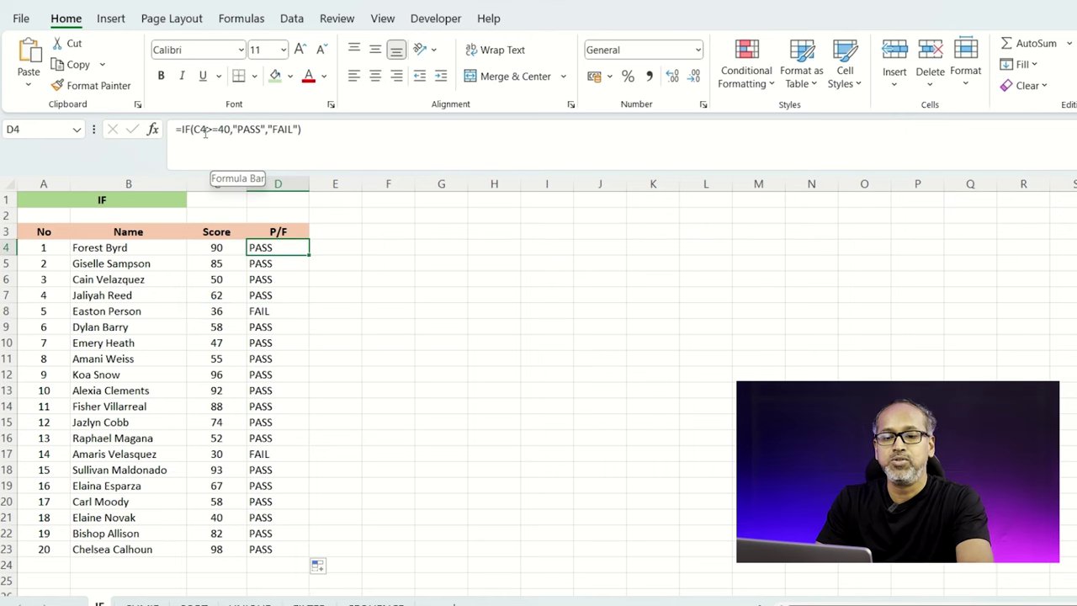
pyautogui.moveTo(224, 310); pyautogui.dragTo(267, 313)
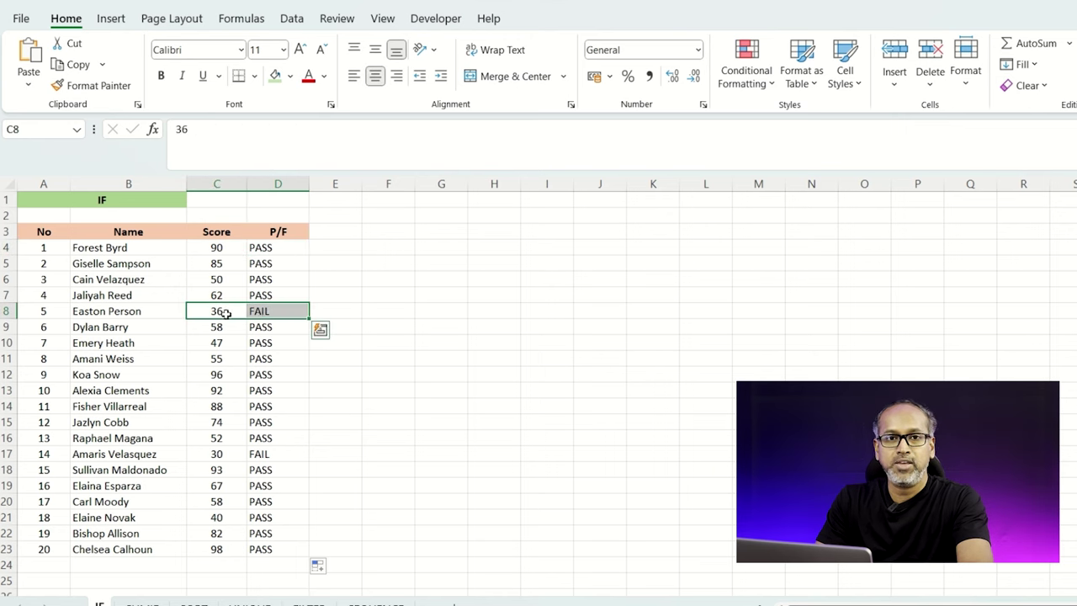
pyautogui.moveTo(216, 455); pyautogui.dragTo(265, 454)
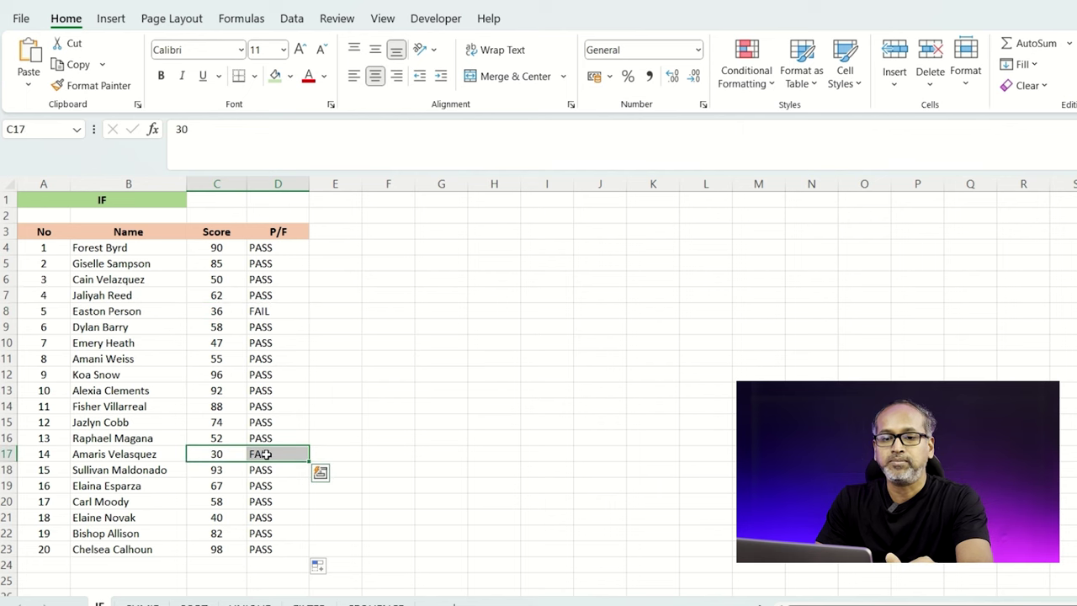
pyautogui.click(297, 344)
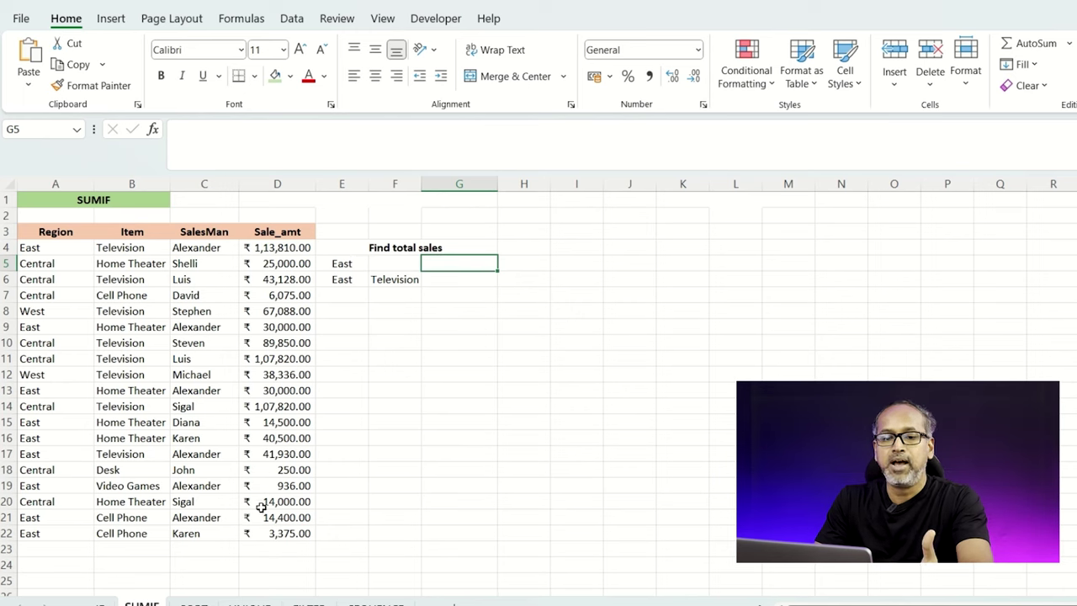
# Enter =SUMIF(A4:A22,E5,D4:D22) in G5 to total East sales as 289451.
pyautogui.write('=SUMIF(')
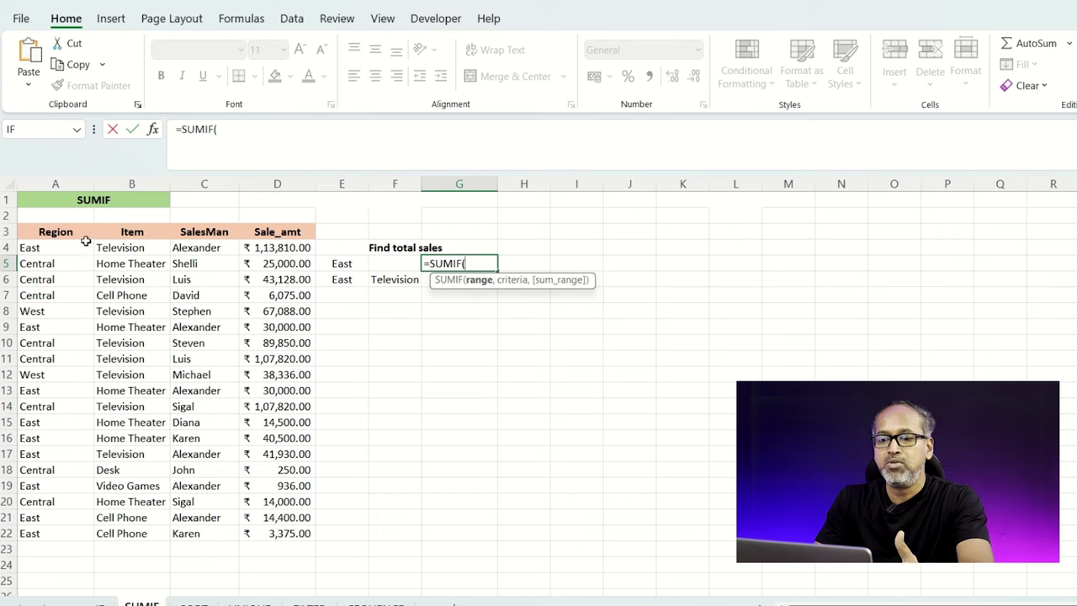
pyautogui.moveTo(53, 249); pyautogui.dragTo(58, 529)
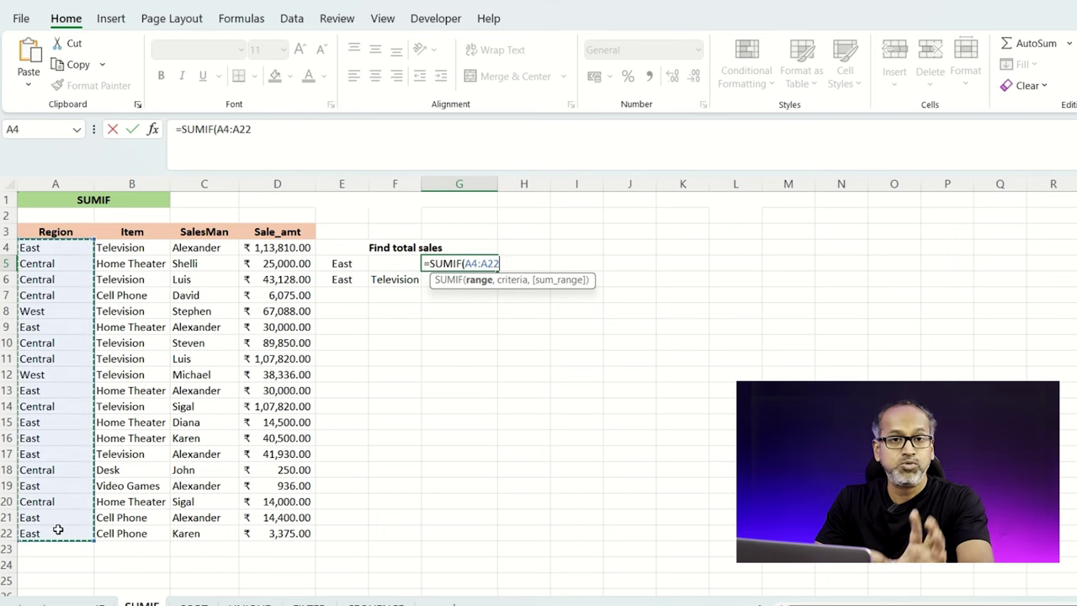
pyautogui.write(',')
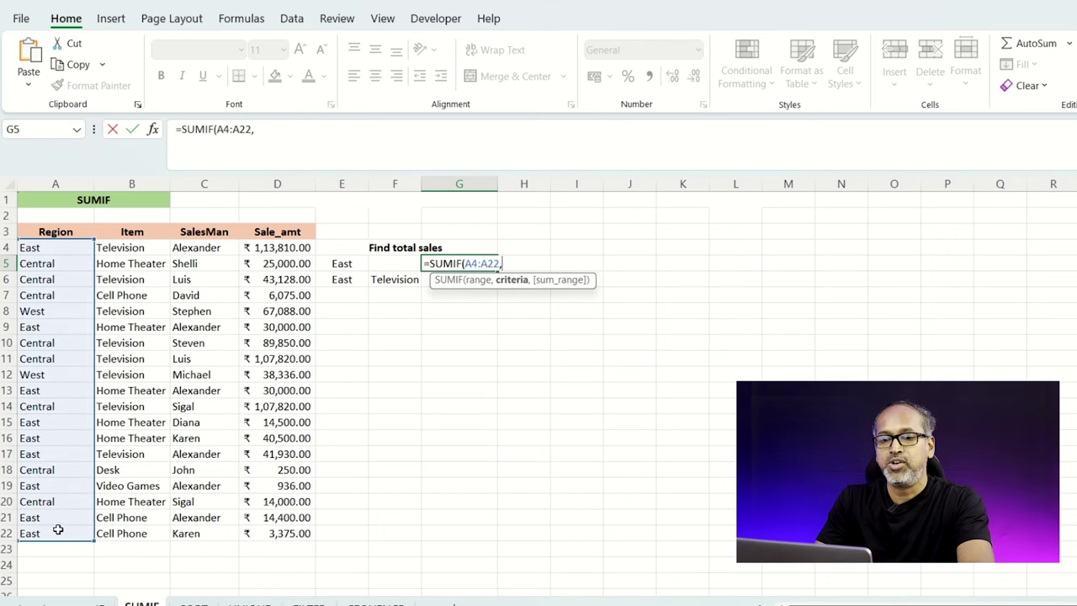
pyautogui.click(341, 264)
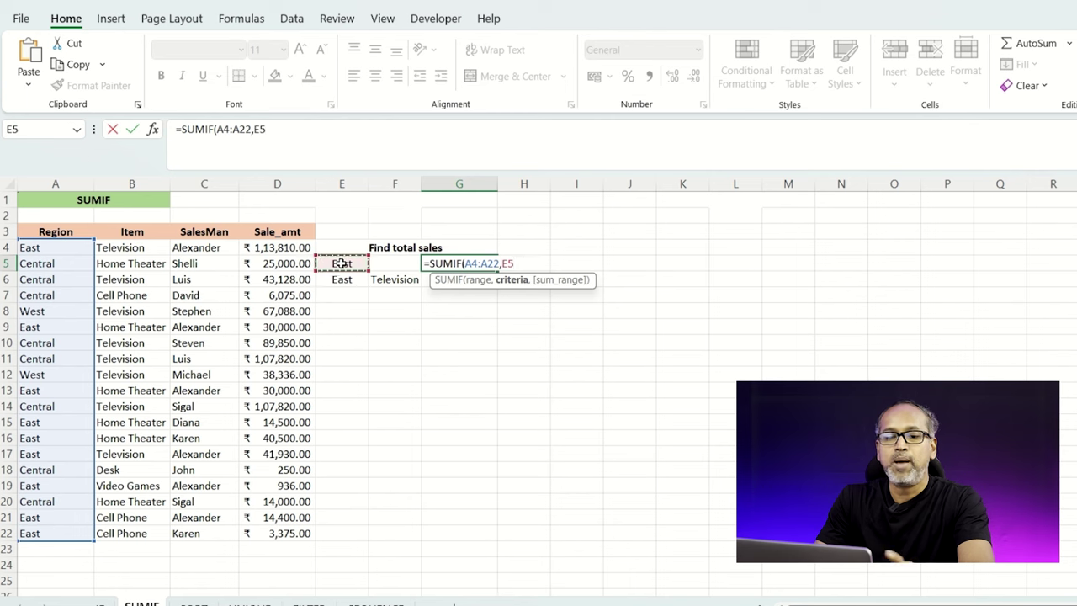
pyautogui.write(',')
pyautogui.moveTo(280, 249); pyautogui.dragTo(286, 533)
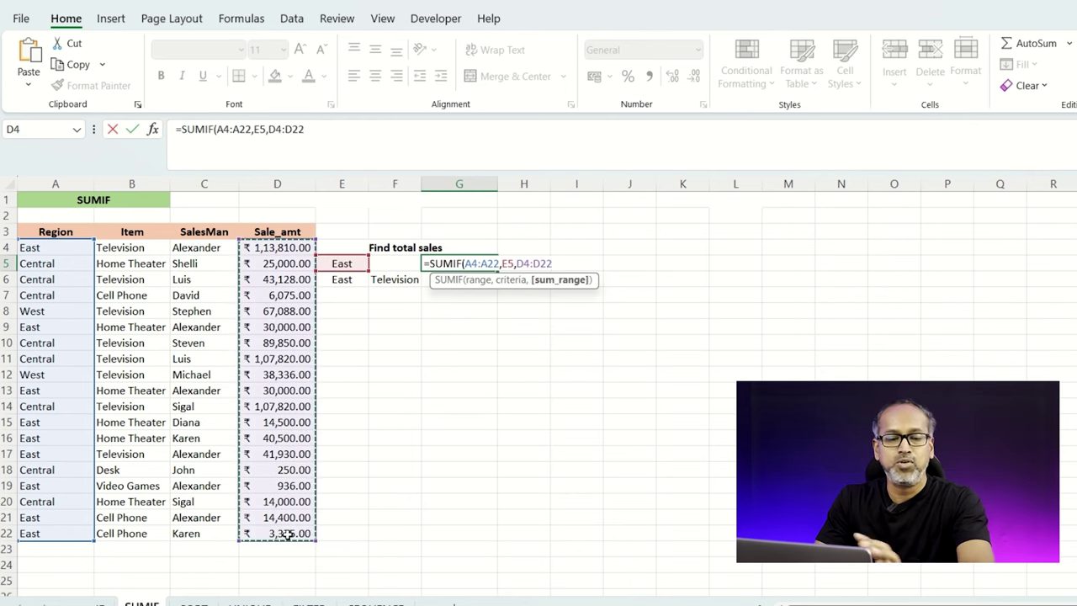
pyautogui.write(')')
pyautogui.press('Return')
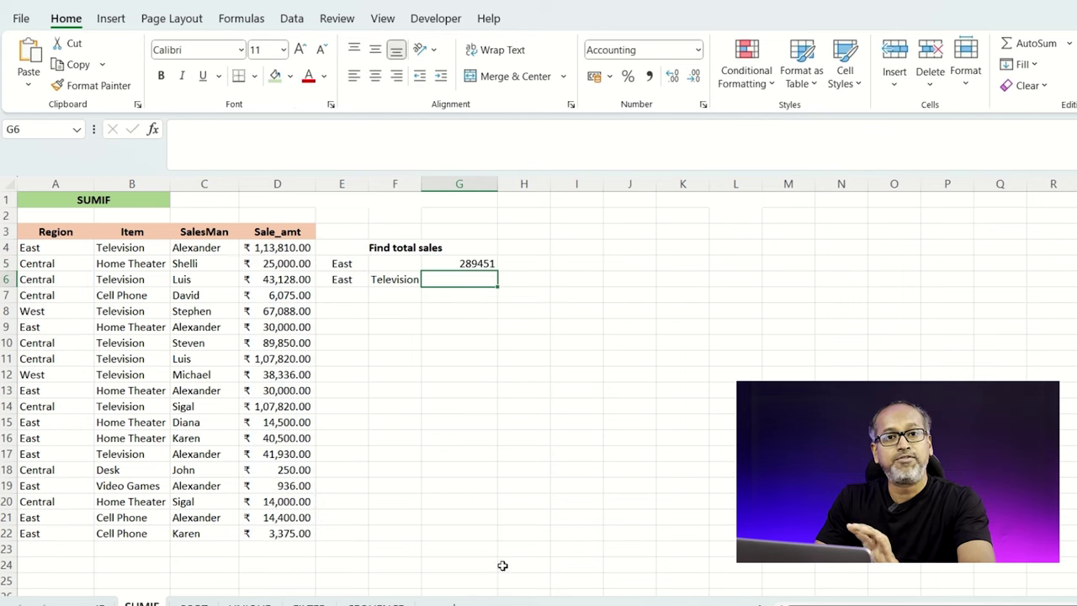
# Format the East total in G5 as Accounting currency, showing ₹ 2,89,451.00.
pyautogui.click(471, 263)
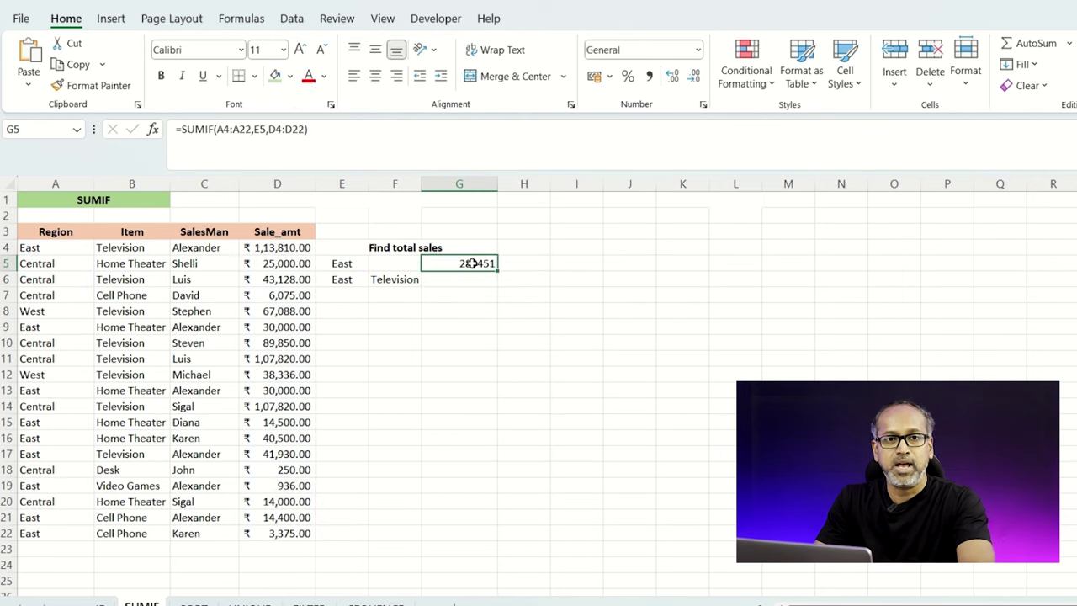
pyautogui.click(282, 249)
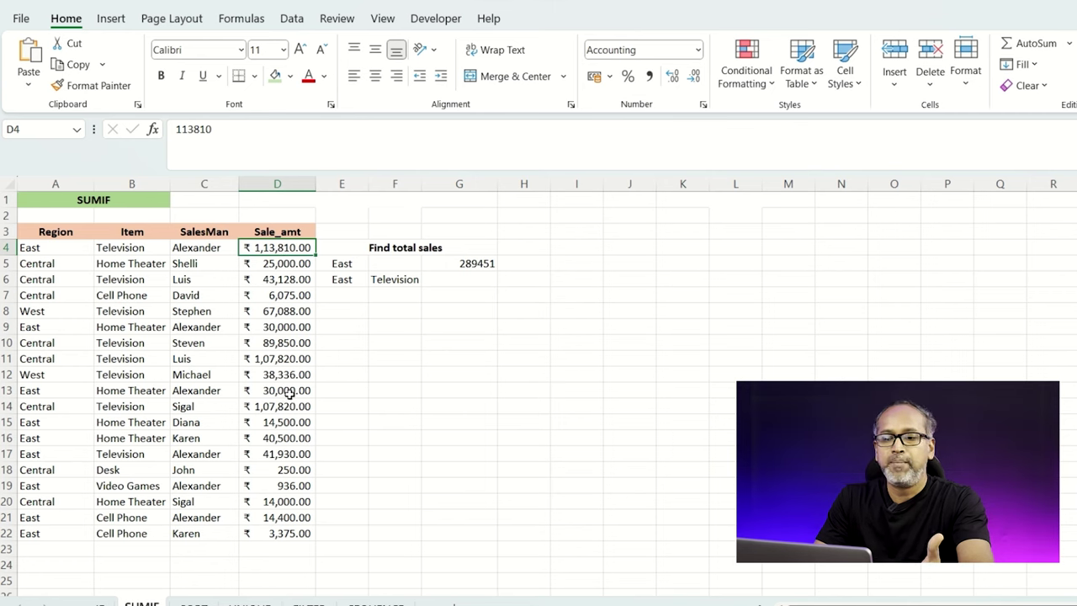
pyautogui.click(485, 263)
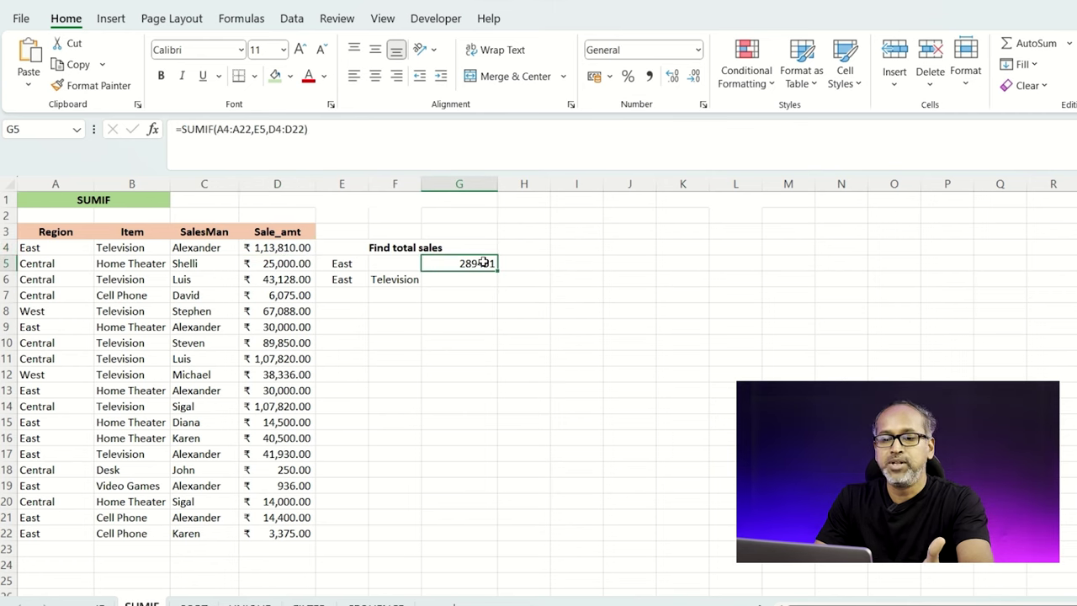
pyautogui.click(698, 50)
pyautogui.click(656, 199)
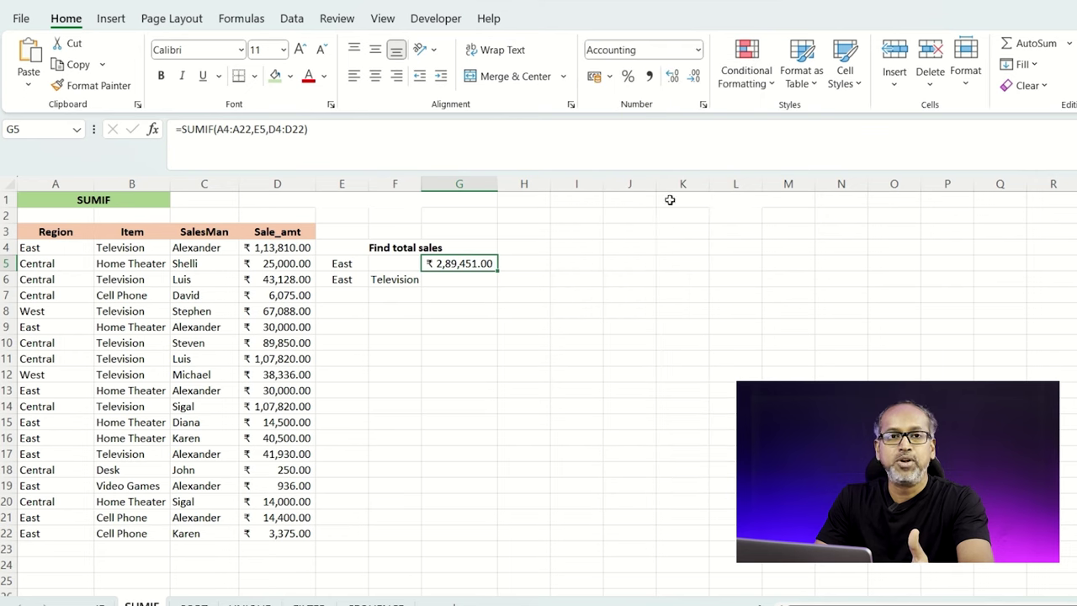
pyautogui.click(519, 297)
# Check the criteria East in E6 and Television in F6, then select G6.
pyautogui.click(476, 261)
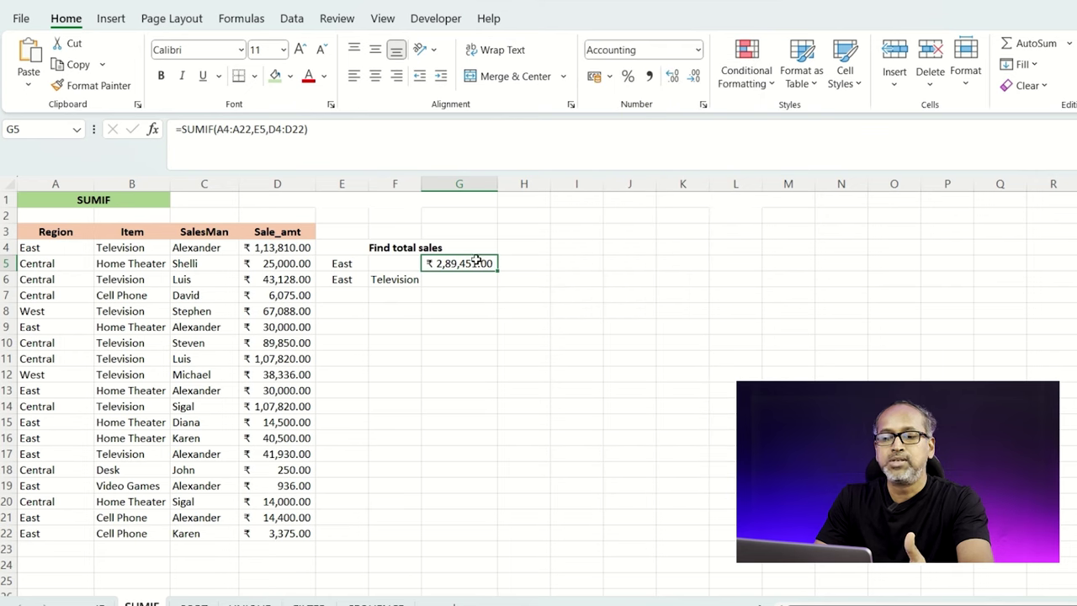
pyautogui.click(343, 278)
pyautogui.click(385, 280)
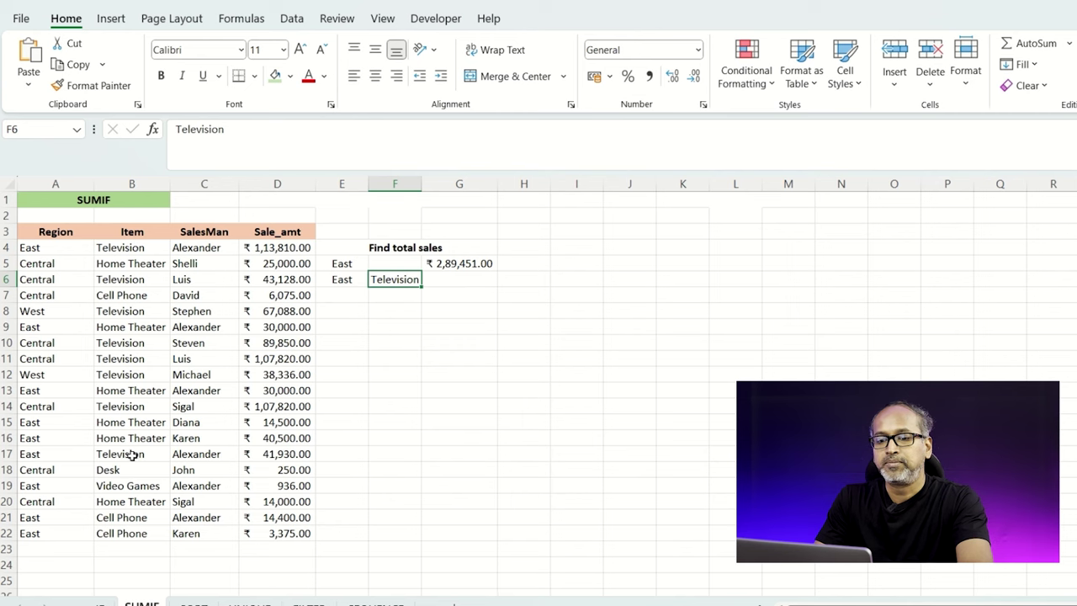
pyautogui.click(448, 279)
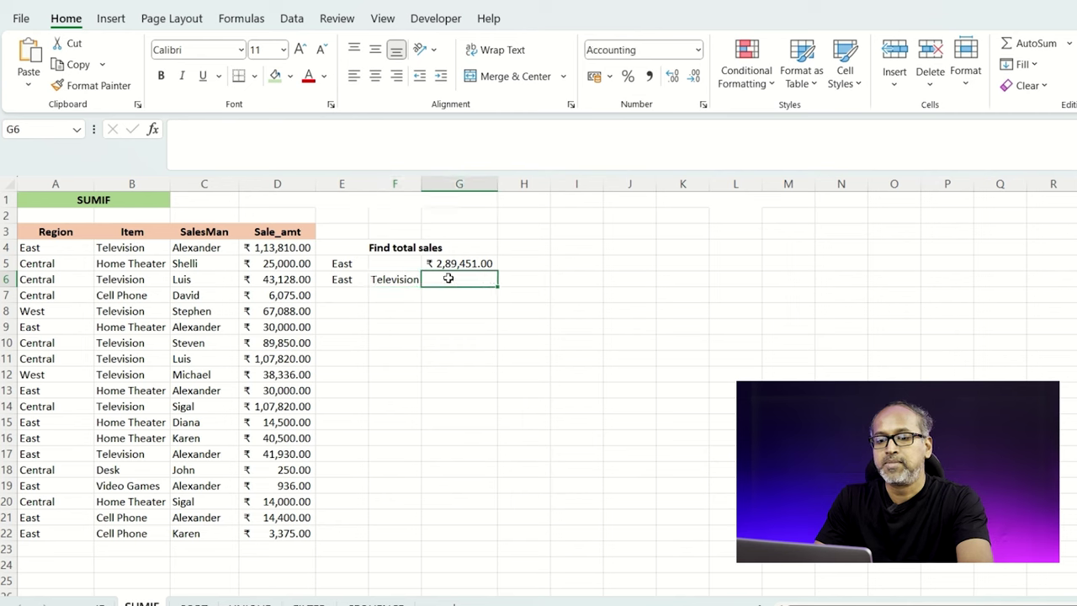
# Enter =SUMIFS(D4:D22,A4:A22,E6,B4:B22,F6) in G6 to total East Television sales.
pyautogui.write('=SUMIF')
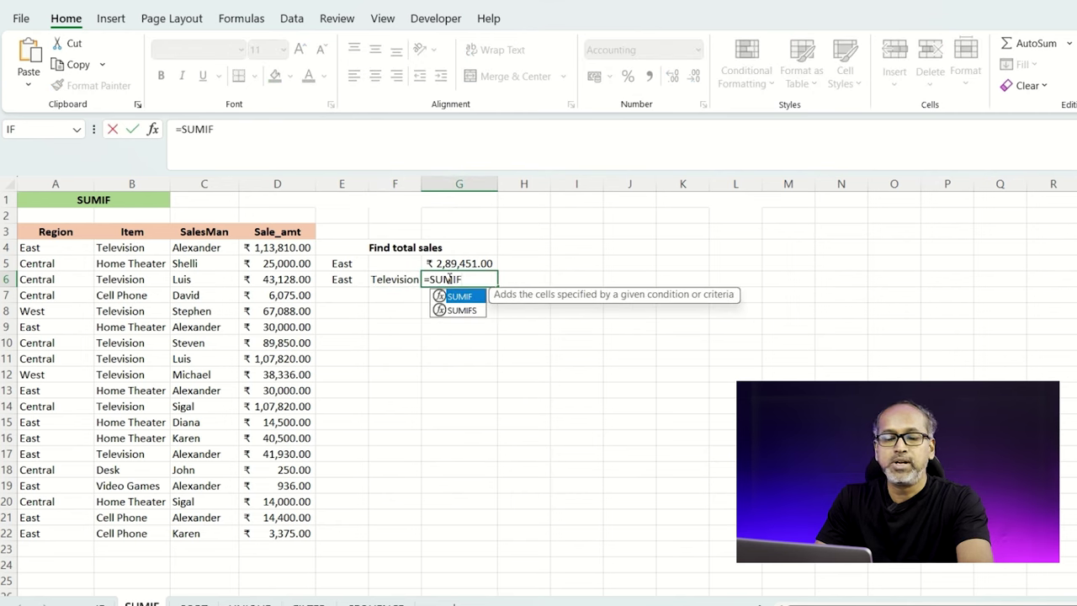
pyautogui.press('Down')
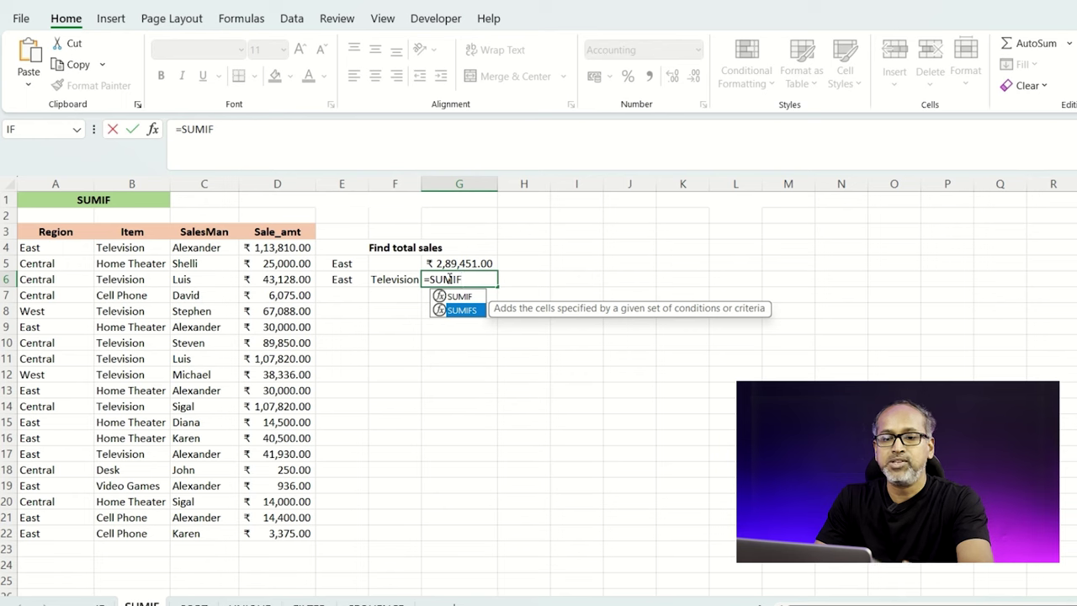
pyautogui.doubleClick(462, 310)
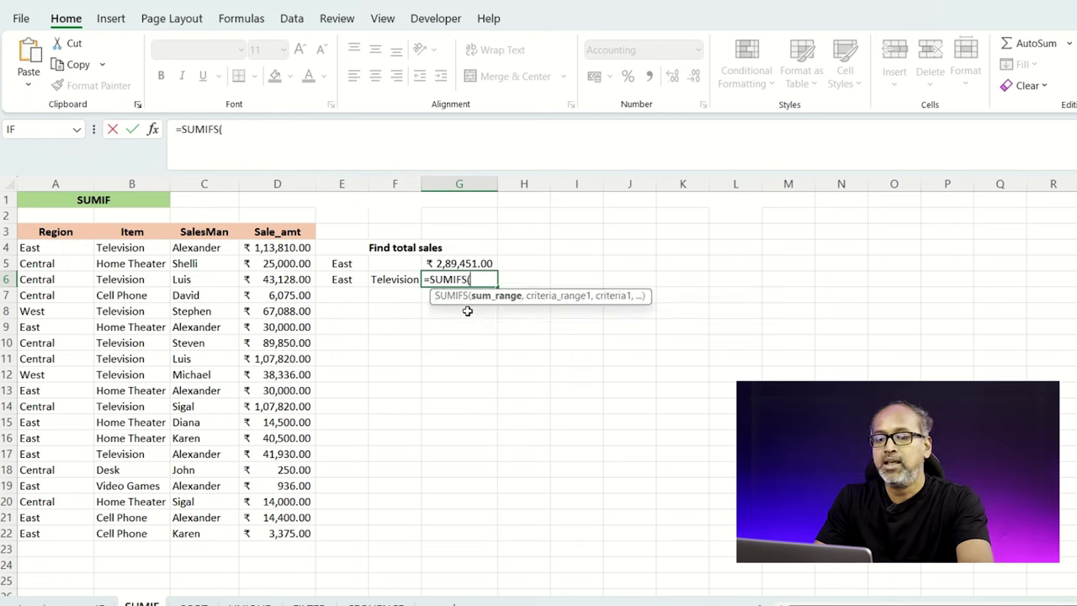
pyautogui.moveTo(280, 250); pyautogui.dragTo(292, 533)
pyautogui.write(',')
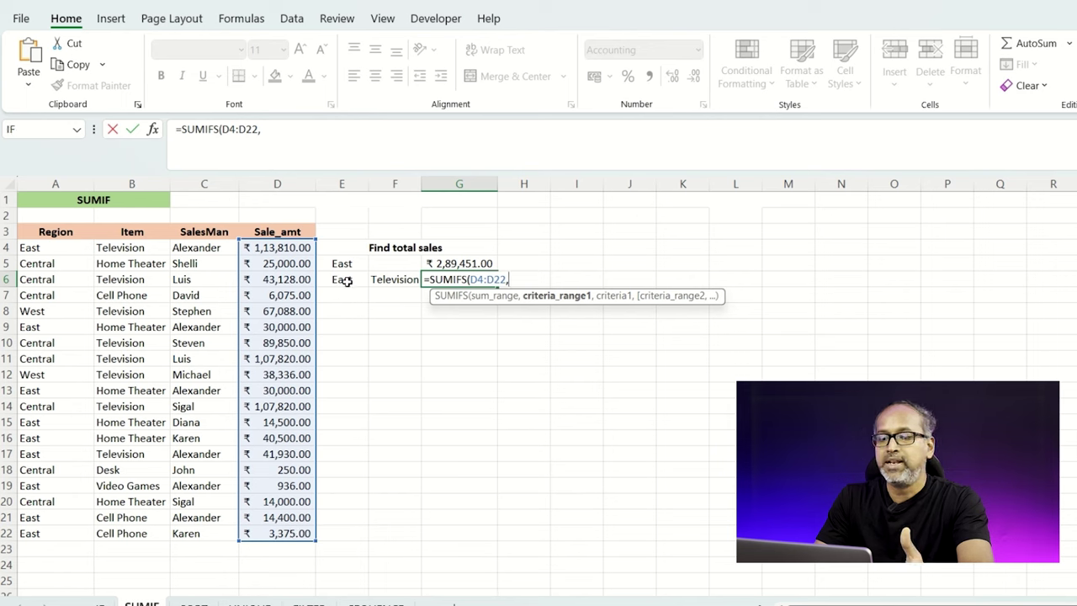
pyautogui.moveTo(34, 247); pyautogui.dragTo(42, 533)
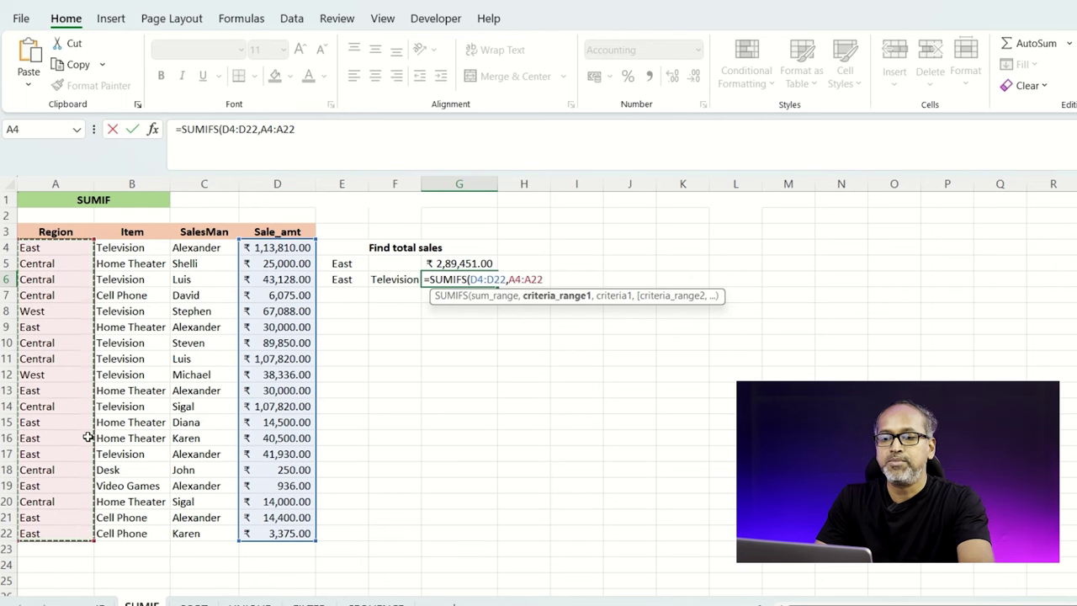
pyautogui.write(',')
pyautogui.click(346, 278)
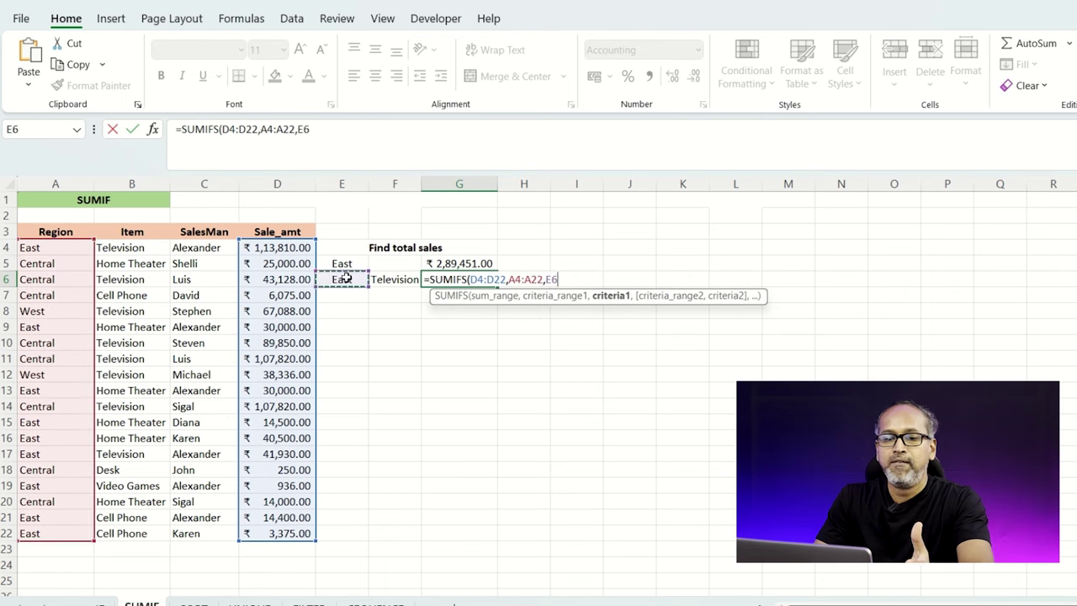
pyautogui.write(',')
pyautogui.click(110, 249)
pyautogui.moveTo(110, 248); pyautogui.dragTo(126, 534)
pyautogui.write(',')
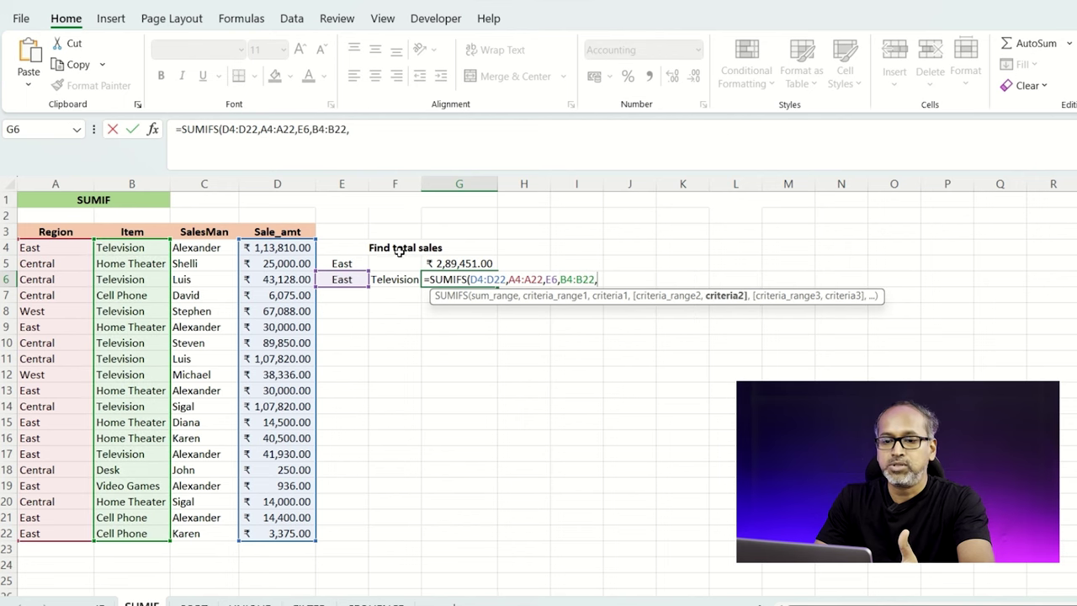
pyautogui.click(396, 283)
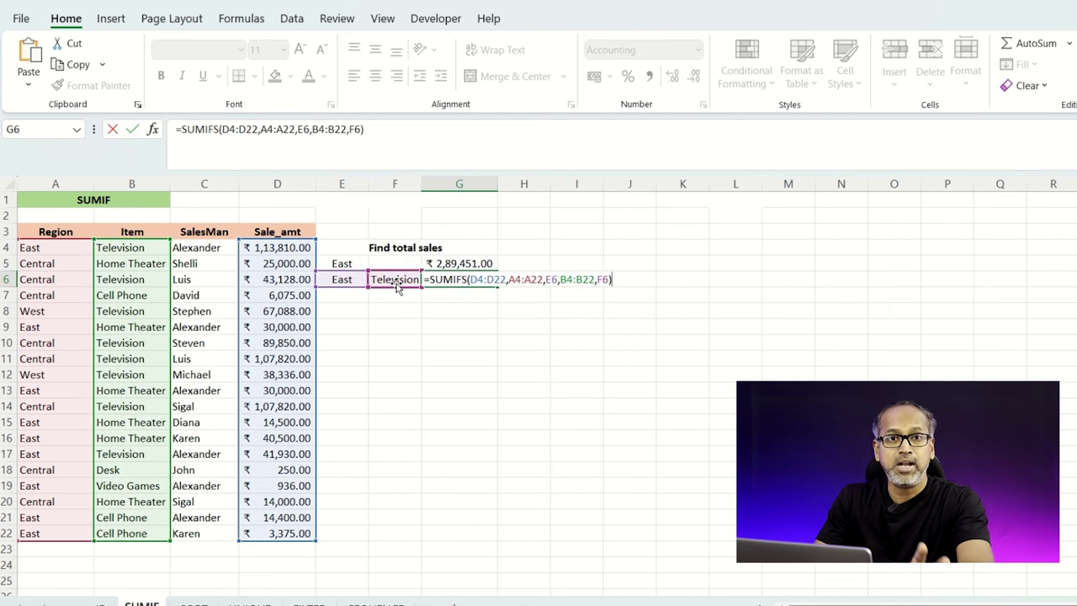
pyautogui.press('Return')
# Verify the ₹ 1,55,740.00 total against the East Television sales in rows 4 and 17.
pyautogui.click(473, 282)
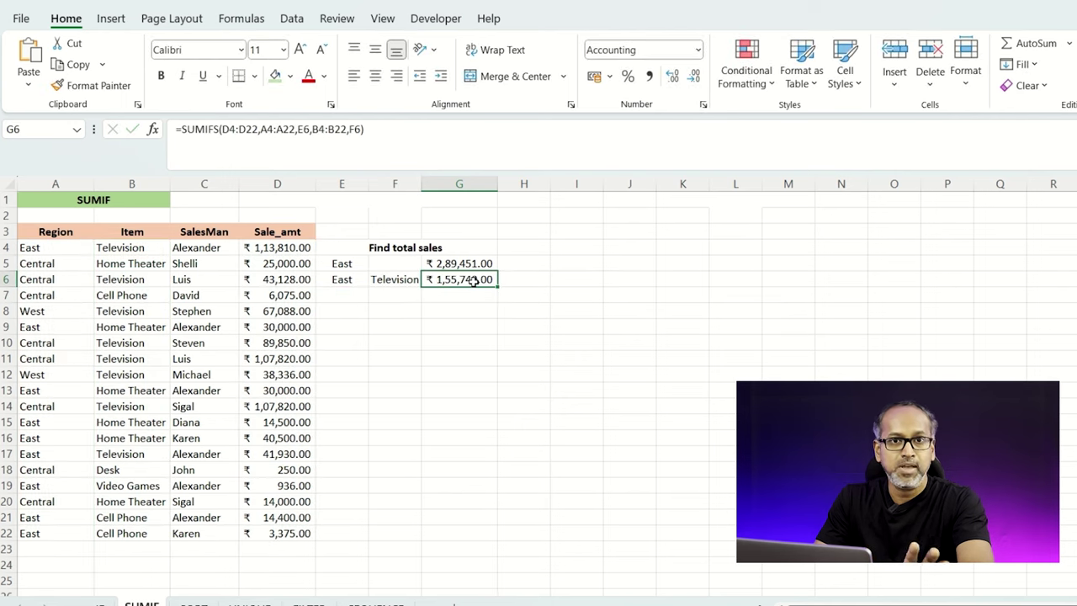
pyautogui.moveTo(34, 249); pyautogui.dragTo(276, 258)
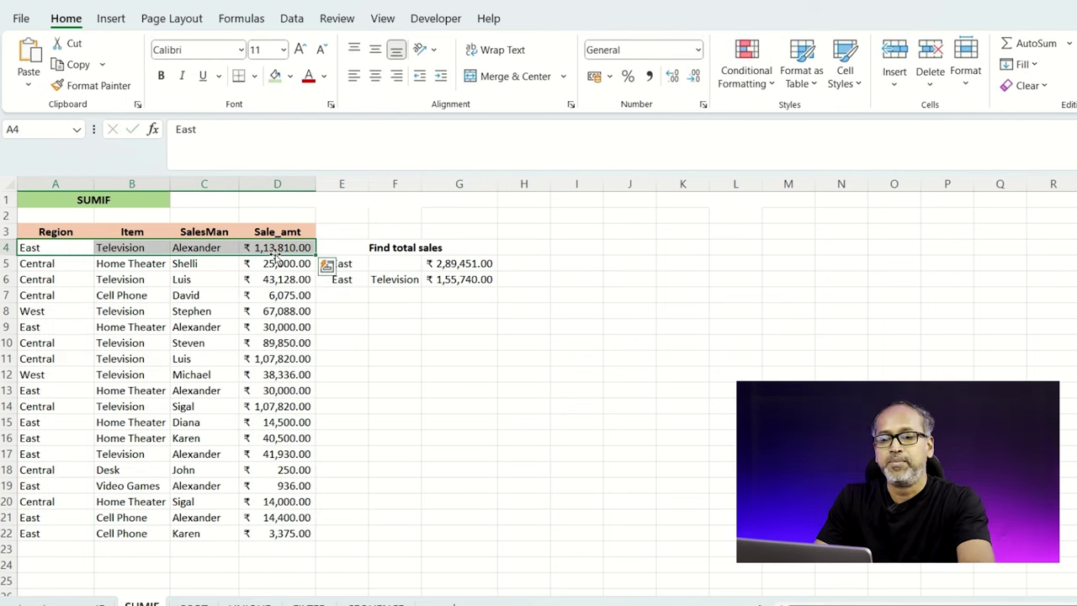
pyautogui.moveTo(36, 453); pyautogui.dragTo(320, 452)
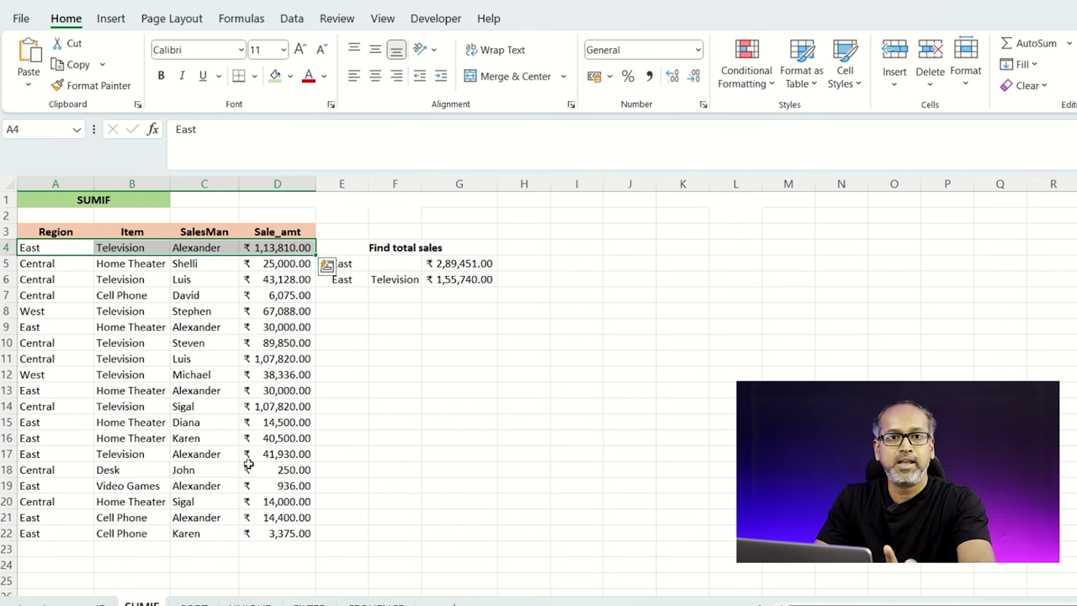
pyautogui.click(284, 455)
pyautogui.click(288, 249)
pyautogui.click(290, 458)
pyautogui.click(460, 280)
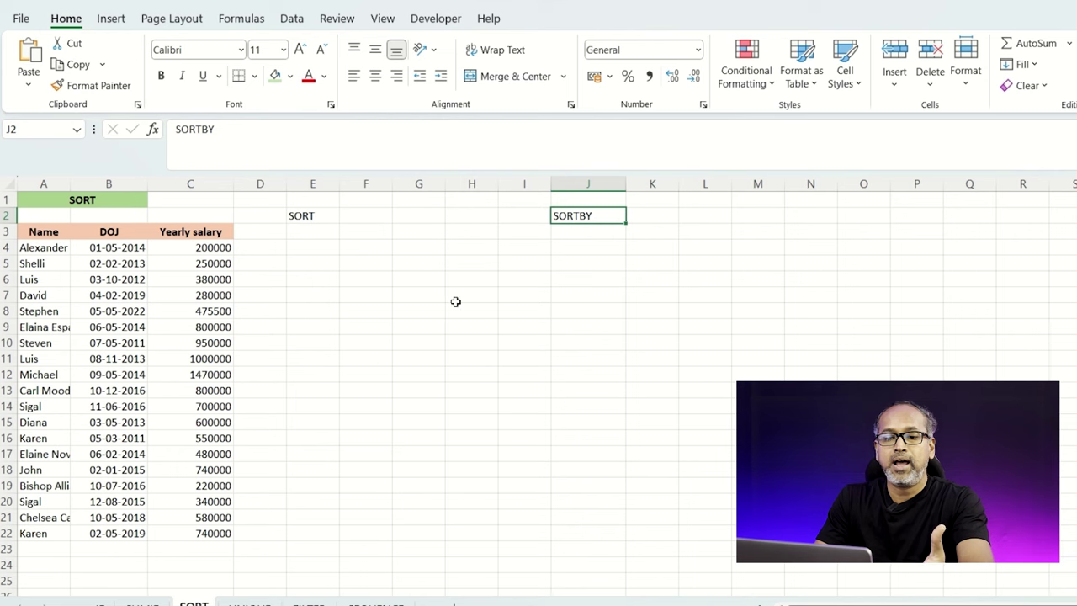
# Enter =SORT(A4:C22,3,-1) in E3 to list employees by yearly salary, highest first.
pyautogui.click(315, 232)
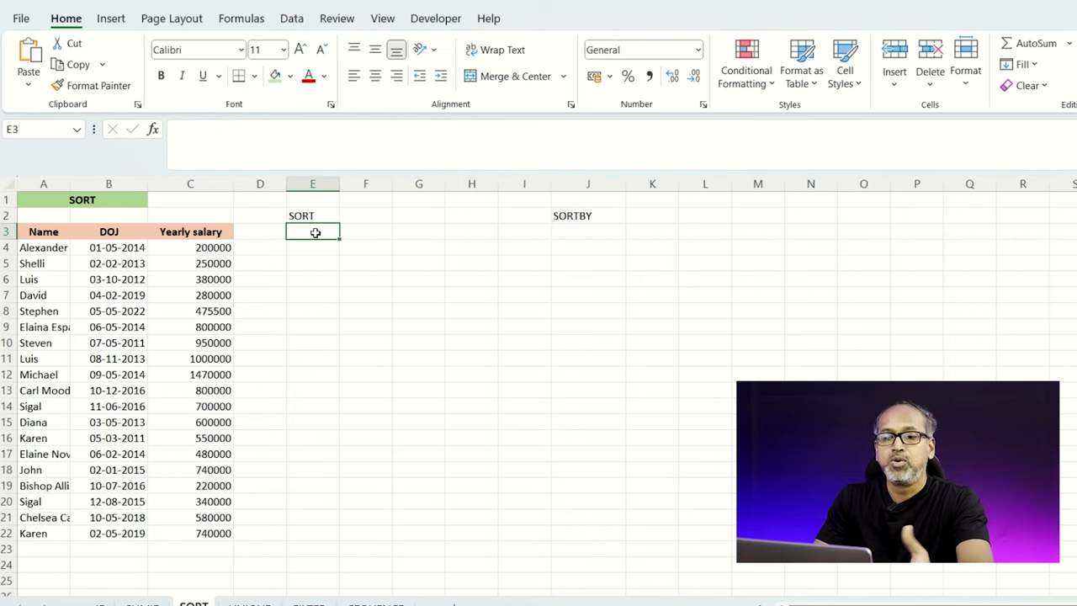
pyautogui.write('=SORT(')
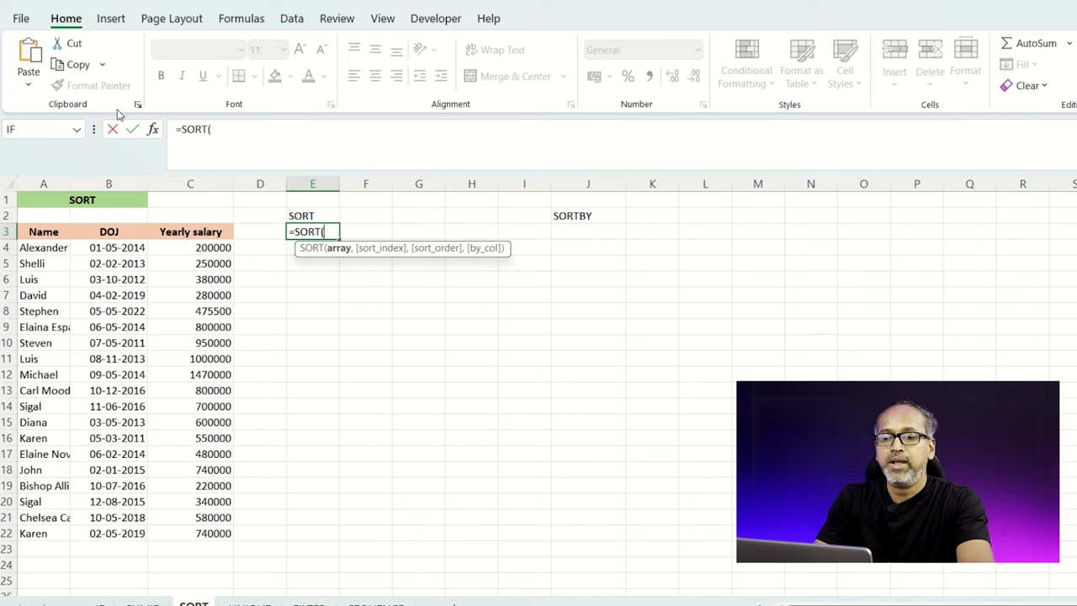
pyautogui.moveTo(49, 248); pyautogui.dragTo(178, 536)
pyautogui.write(',')
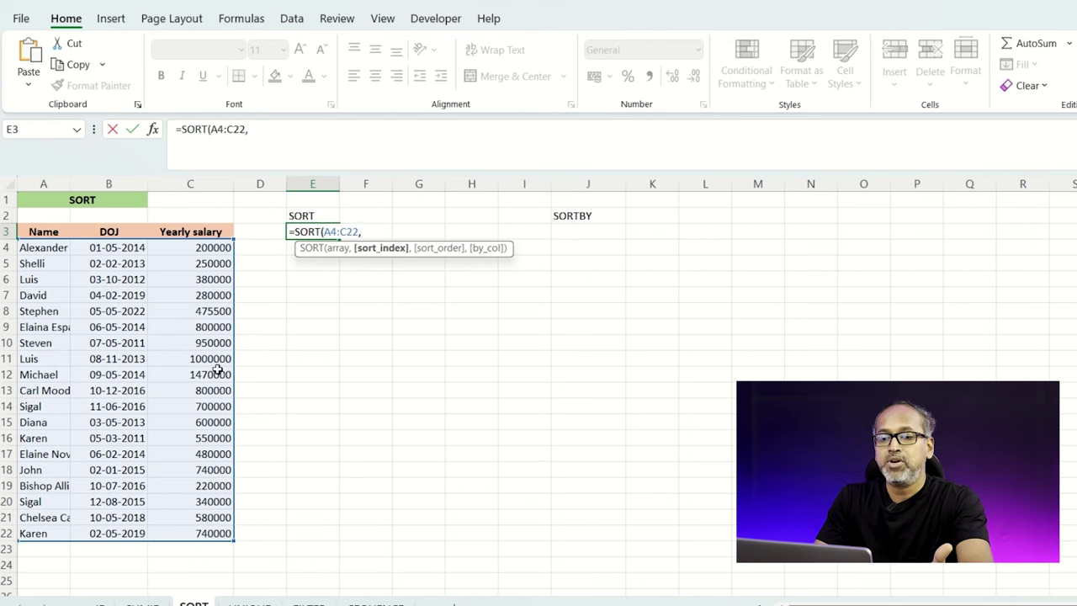
pyautogui.write('3,')
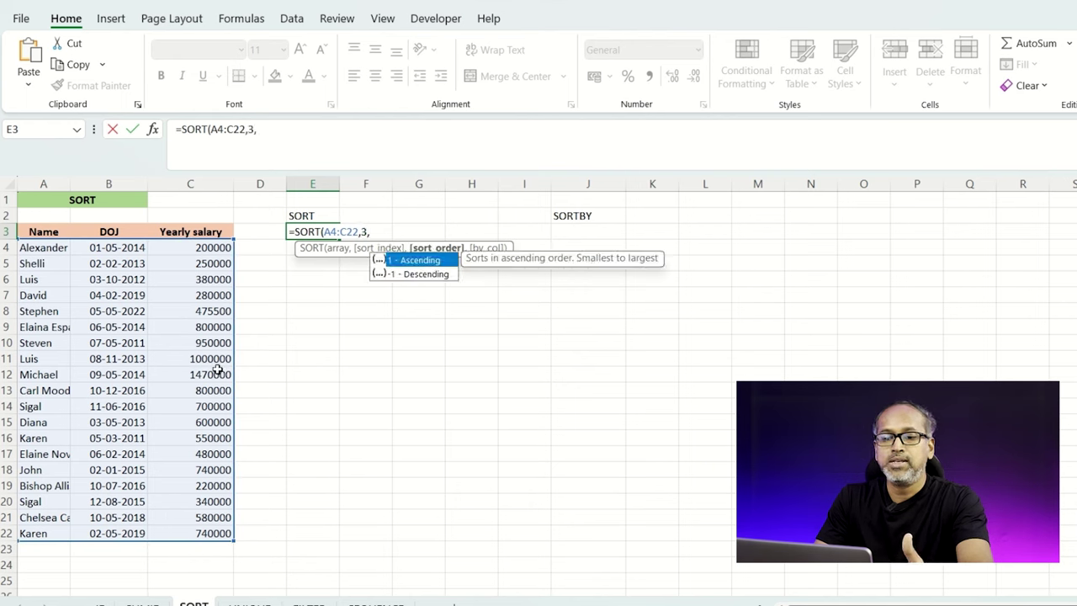
pyautogui.doubleClick(447, 275)
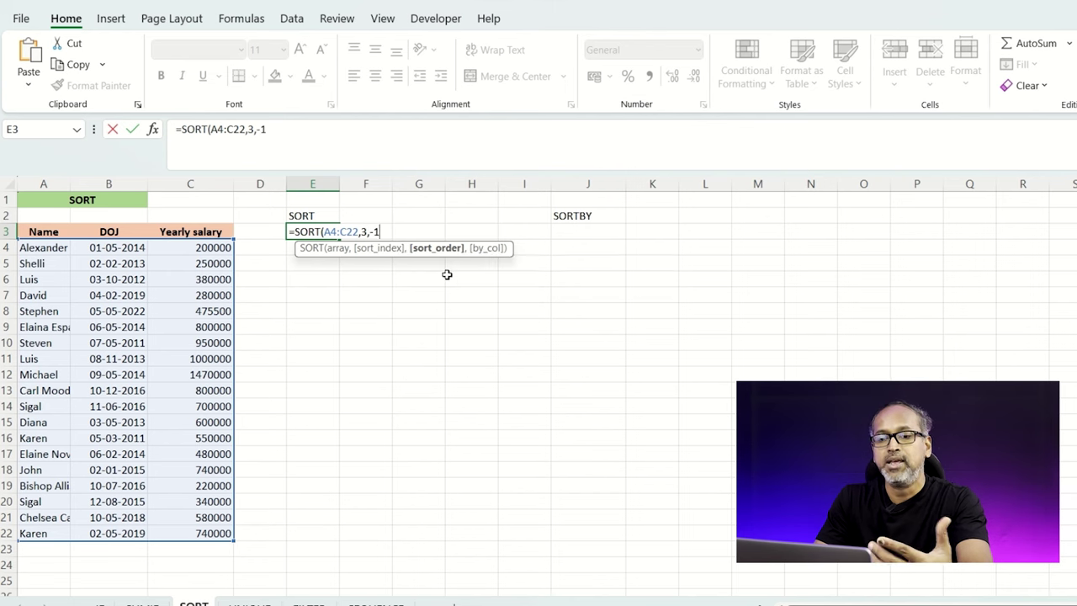
pyautogui.write(')')
pyautogui.press('Return')
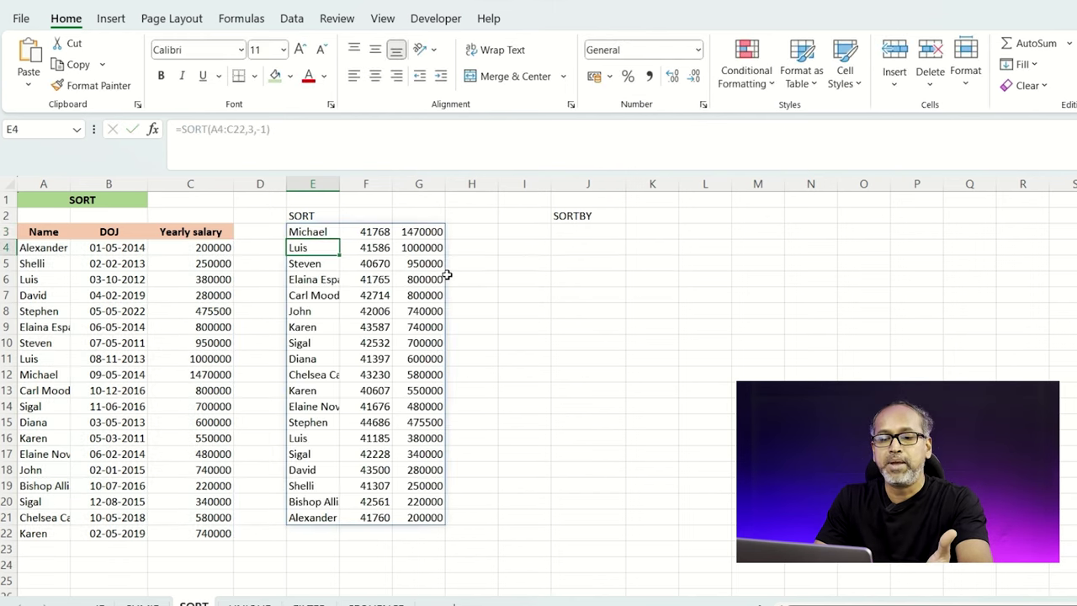
# Change C13's salary from 800000 to 1480000 and confirm the sorted list moves that employee to the top.
pyautogui.click(449, 293)
pyautogui.click(420, 232)
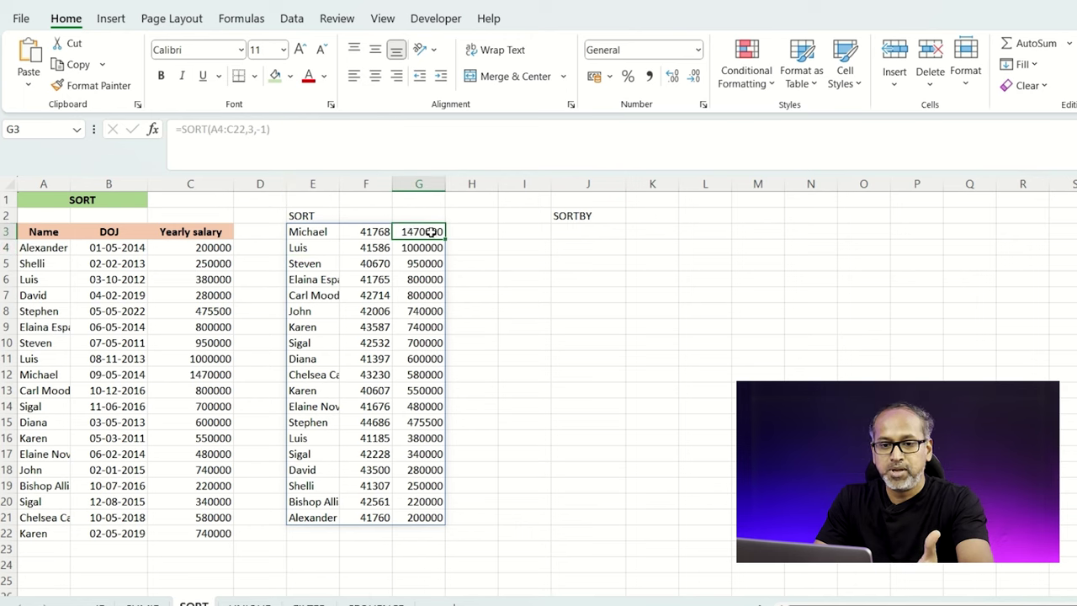
pyautogui.click(72, 375)
pyautogui.click(219, 374)
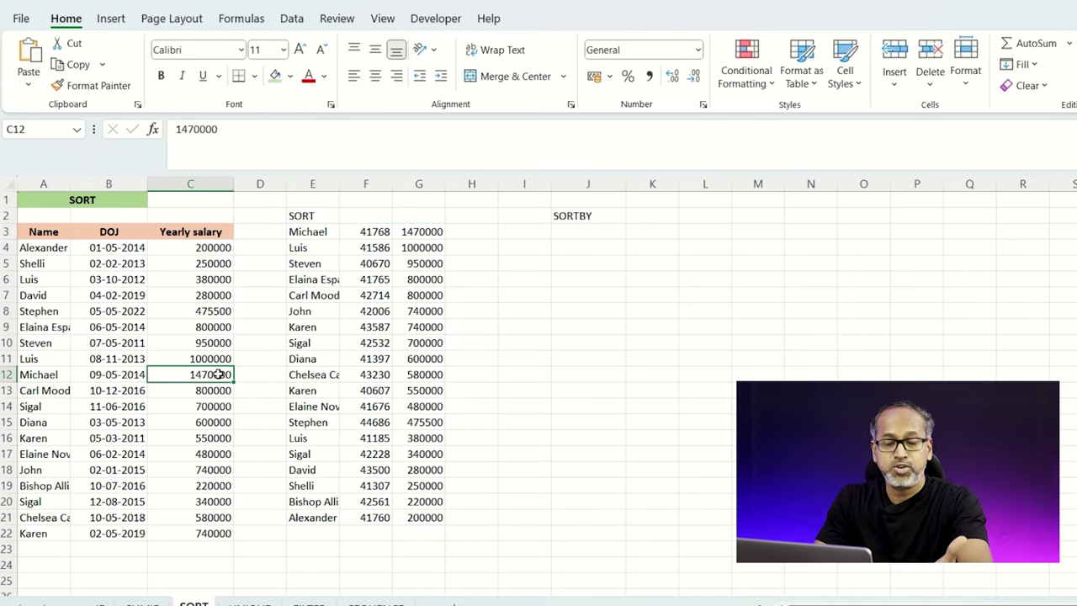
pyautogui.doubleClick(201, 390)
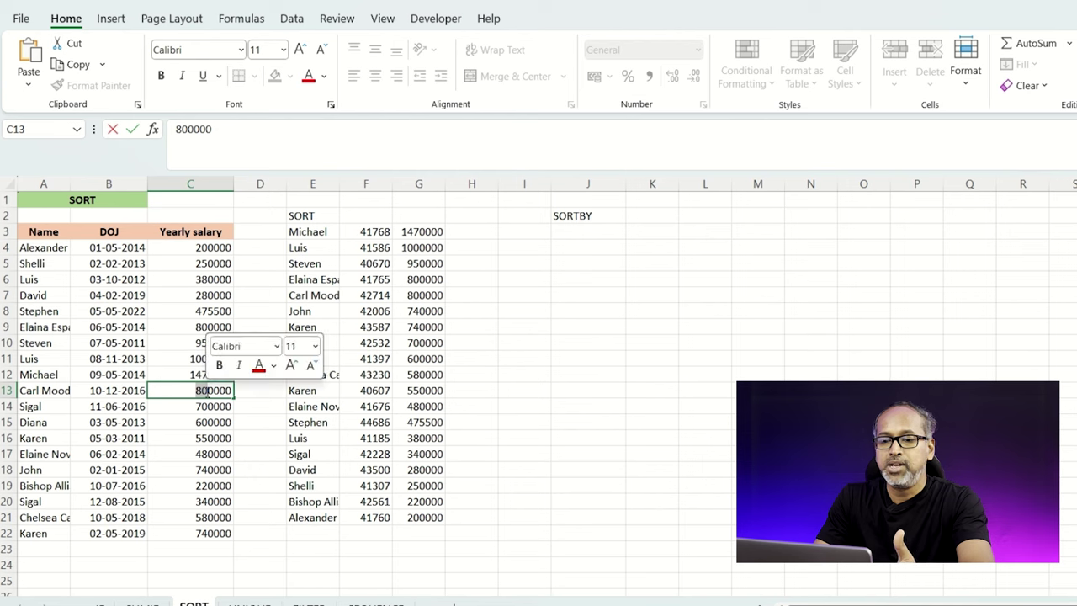
pyautogui.write('148')
pyautogui.press('Return')
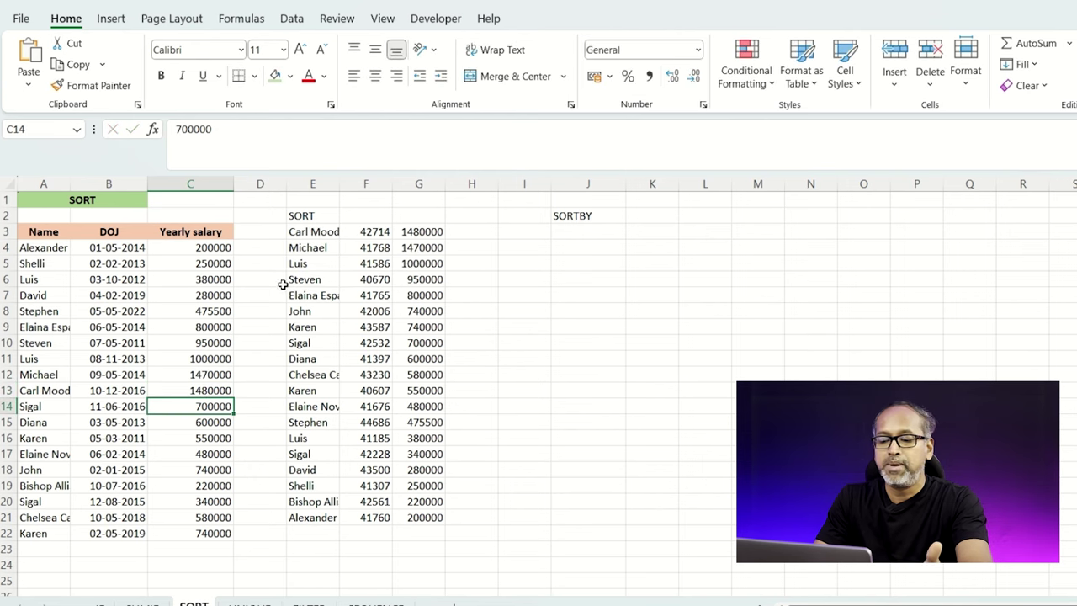
pyautogui.click(305, 236)
pyautogui.click(410, 230)
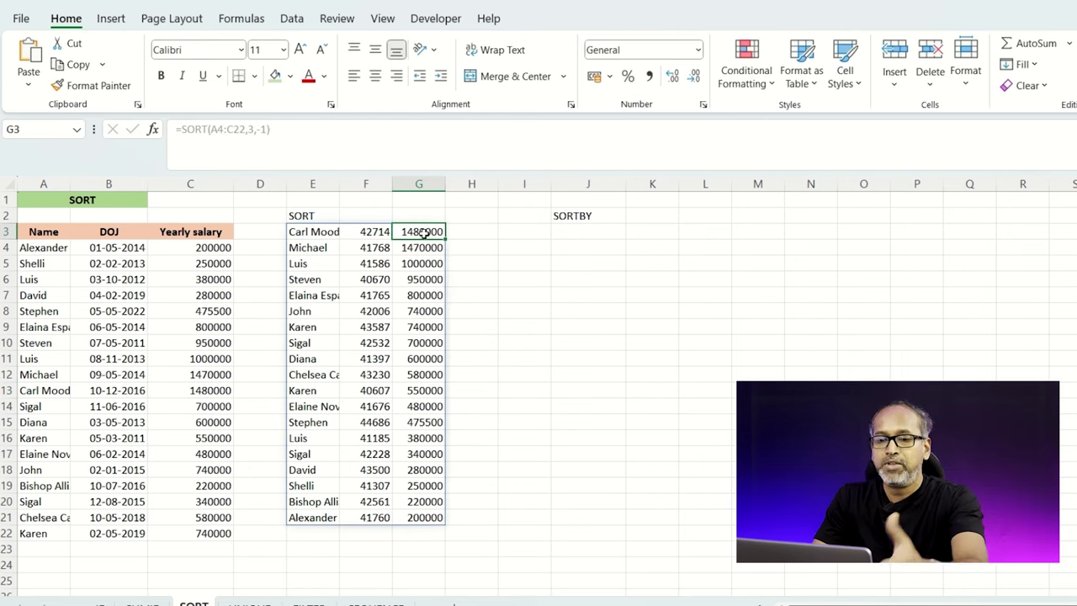
pyautogui.click(199, 388)
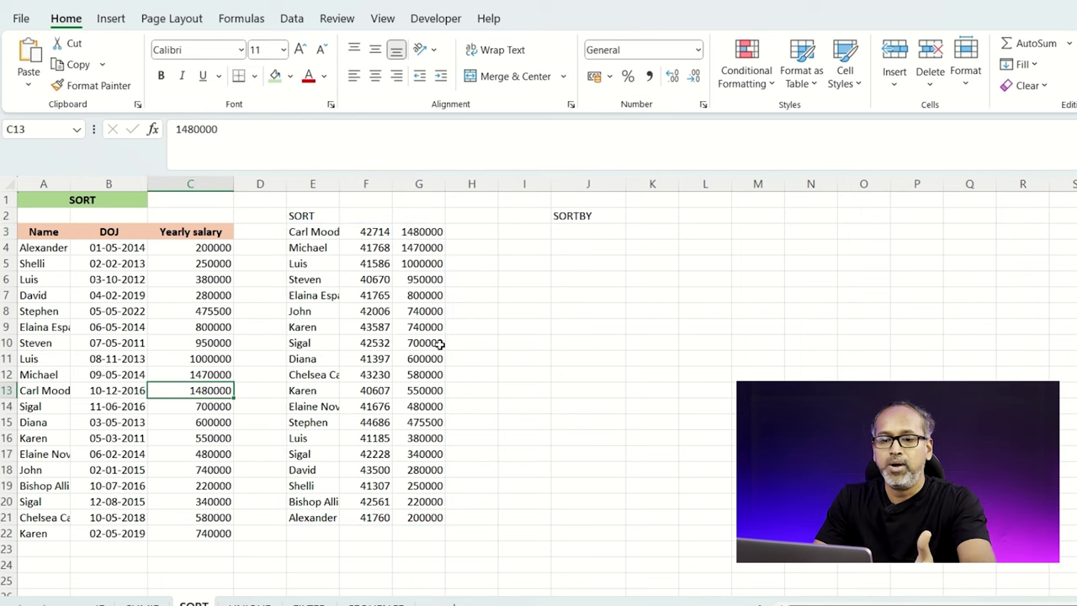
pyautogui.click(595, 231)
# Enter =SORTBY(A4:A22,C4:C22,-1) in J3 to list names by salary, highest first.
pyautogui.write('=SORT')
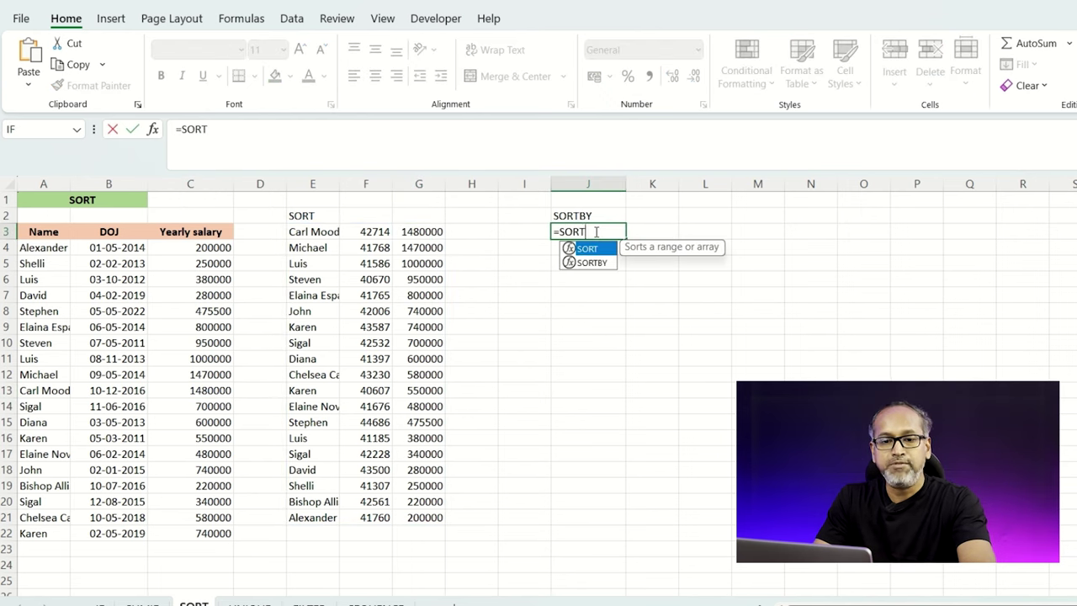
pyautogui.press('Down')
pyautogui.press('Tab')
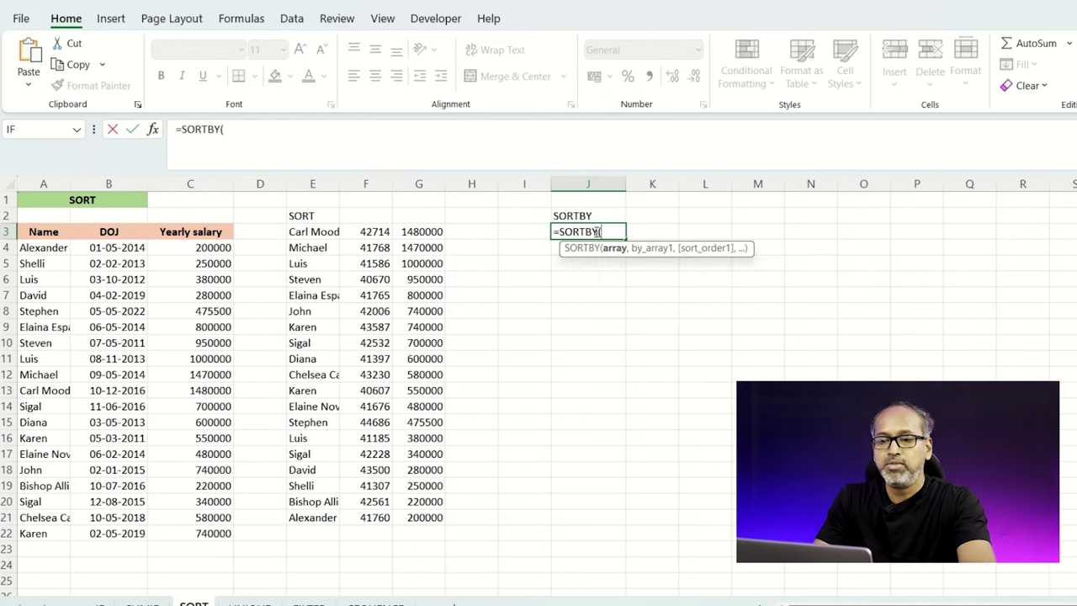
pyautogui.moveTo(25, 247); pyautogui.dragTo(46, 530)
pyautogui.write(',')
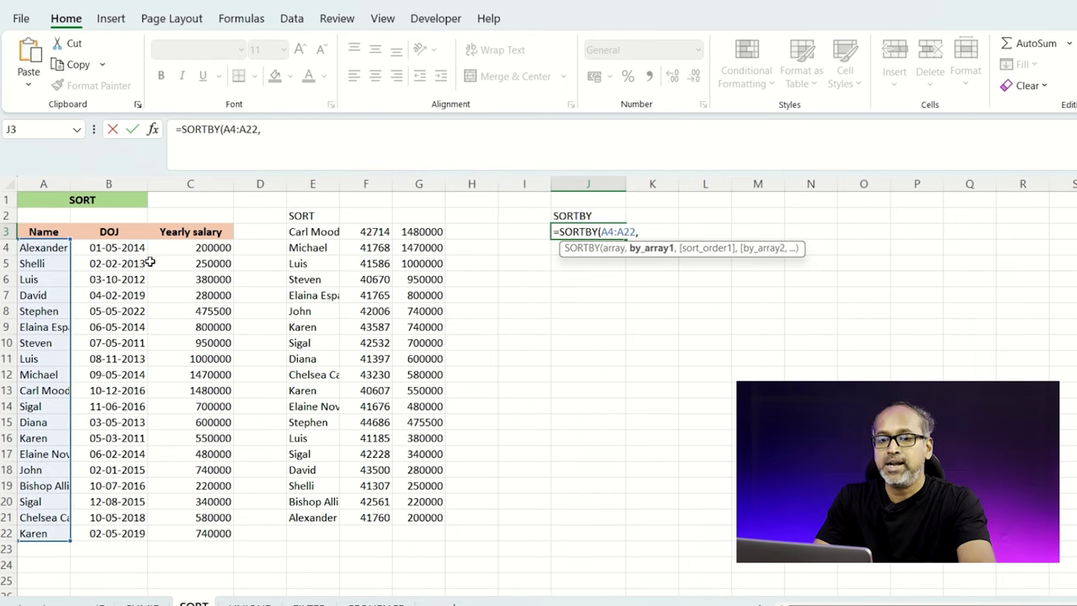
pyautogui.moveTo(204, 248); pyautogui.dragTo(208, 535)
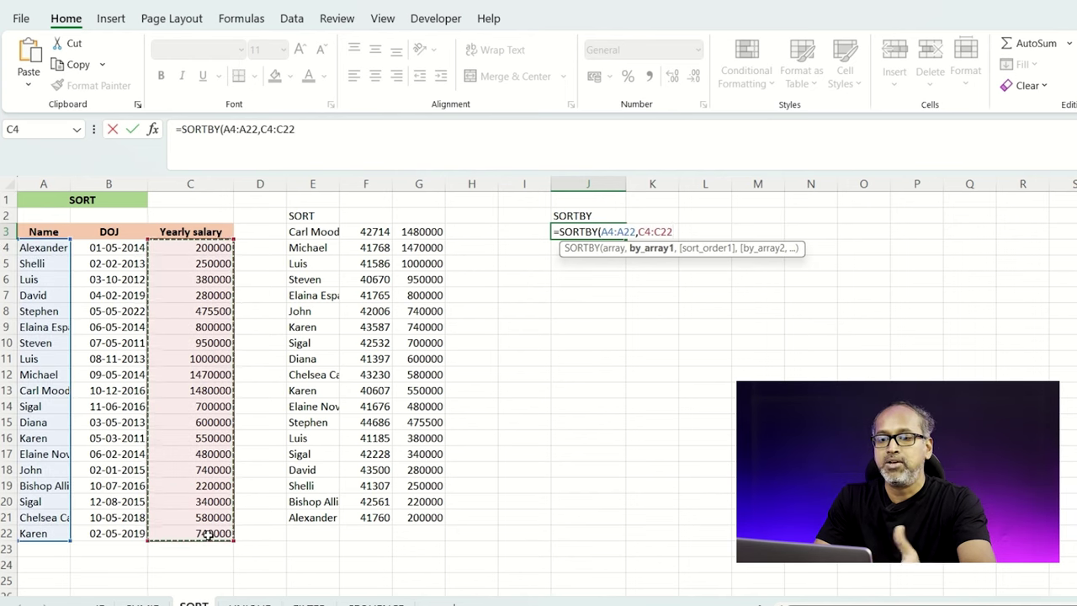
pyautogui.write(',')
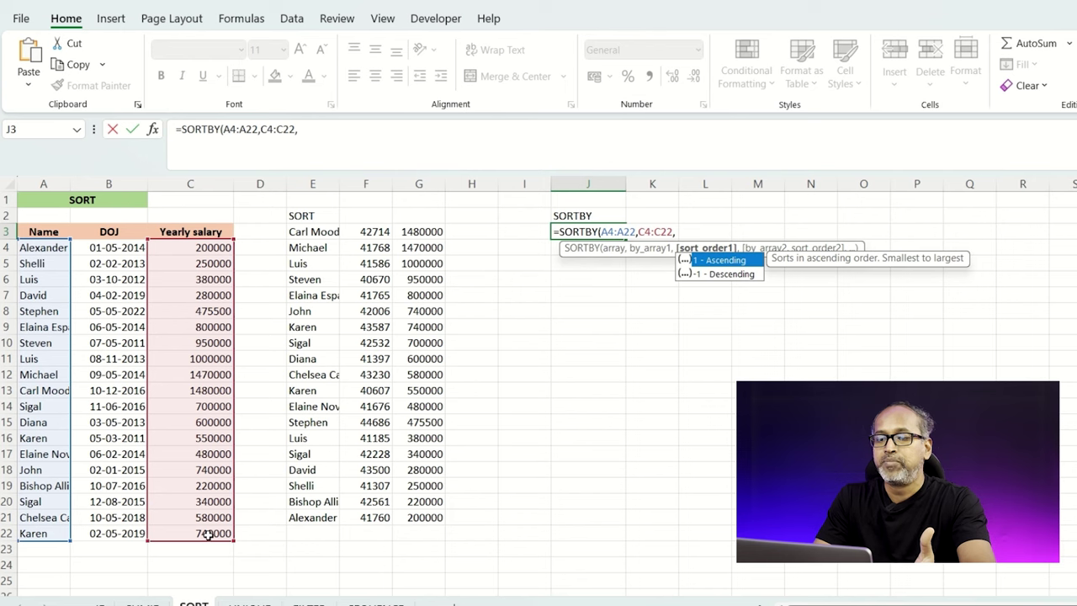
pyautogui.press('Down')
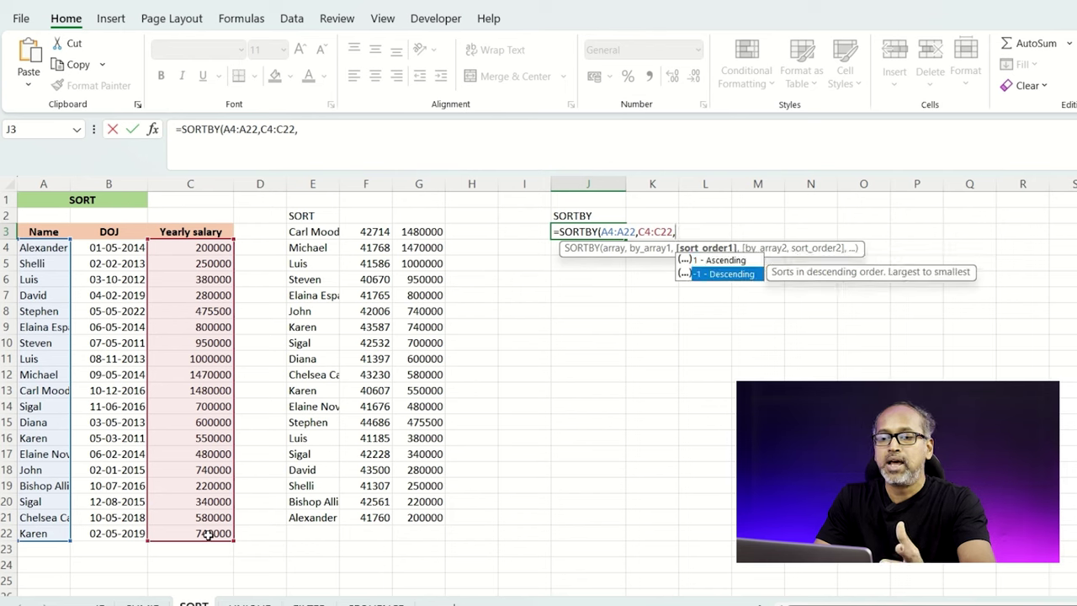
pyautogui.press('Tab')
pyautogui.write(')')
pyautogui.press('Return')
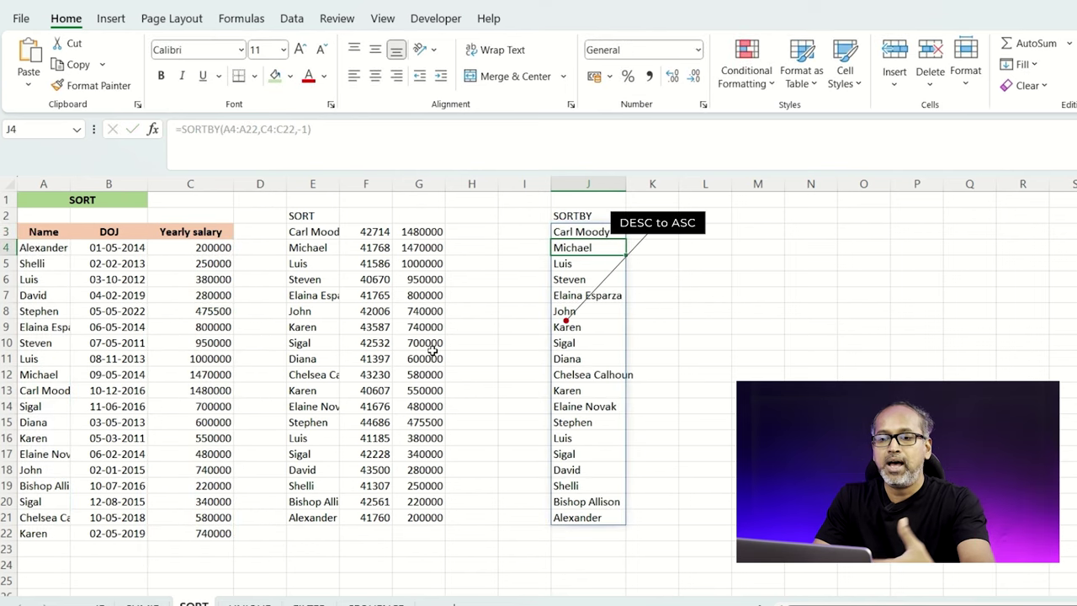
# Change the SORTBY sort order from -1 to 1 so names list by ascending salary.
pyautogui.click(595, 228)
pyautogui.click(308, 129)
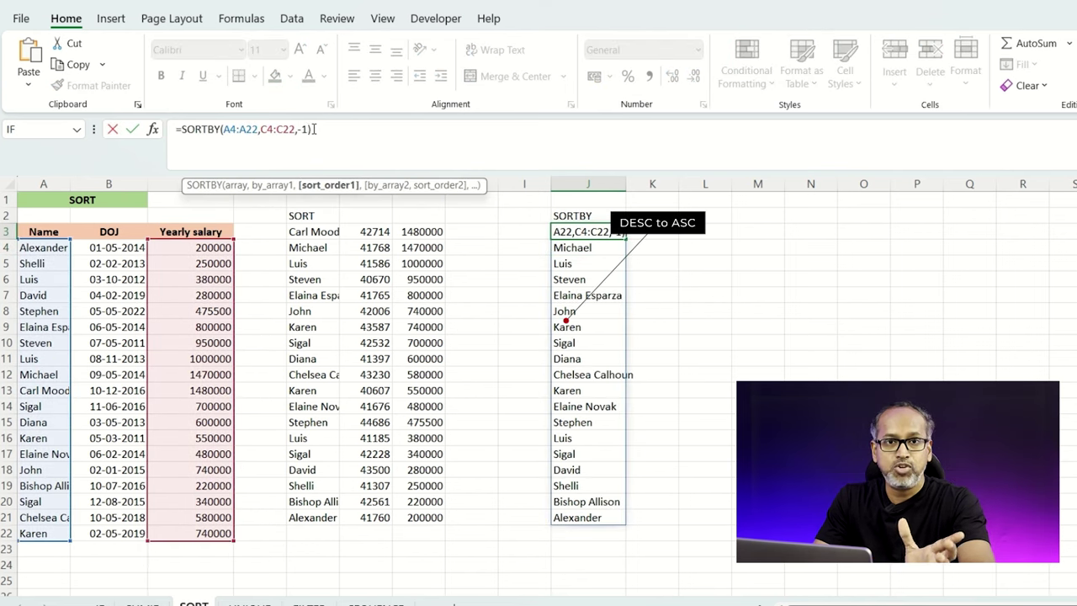
pyautogui.press('BackSpace')
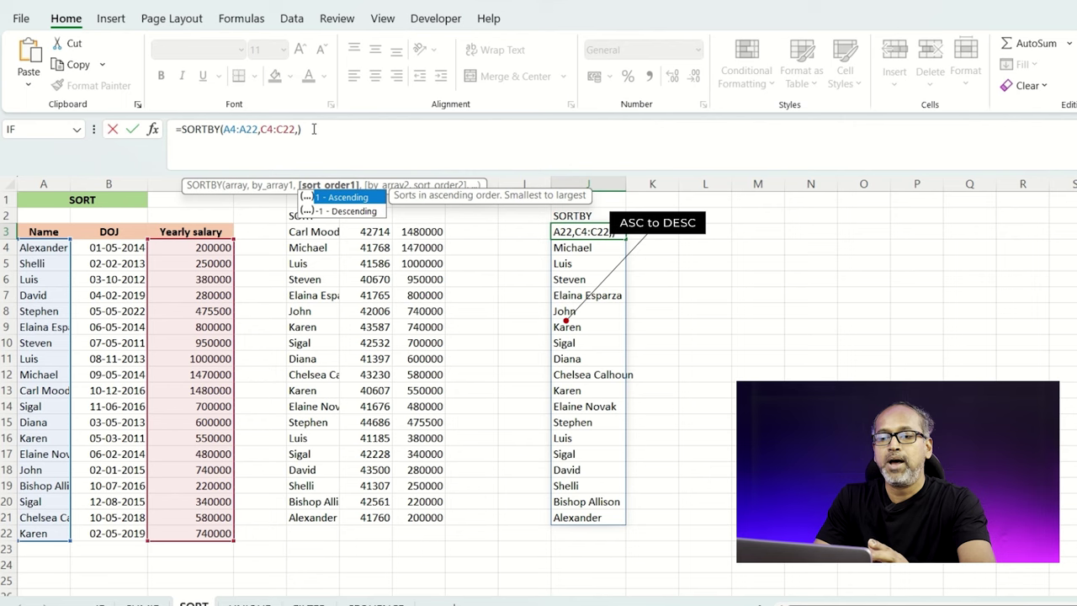
pyautogui.write('1')
pyautogui.press('Return')
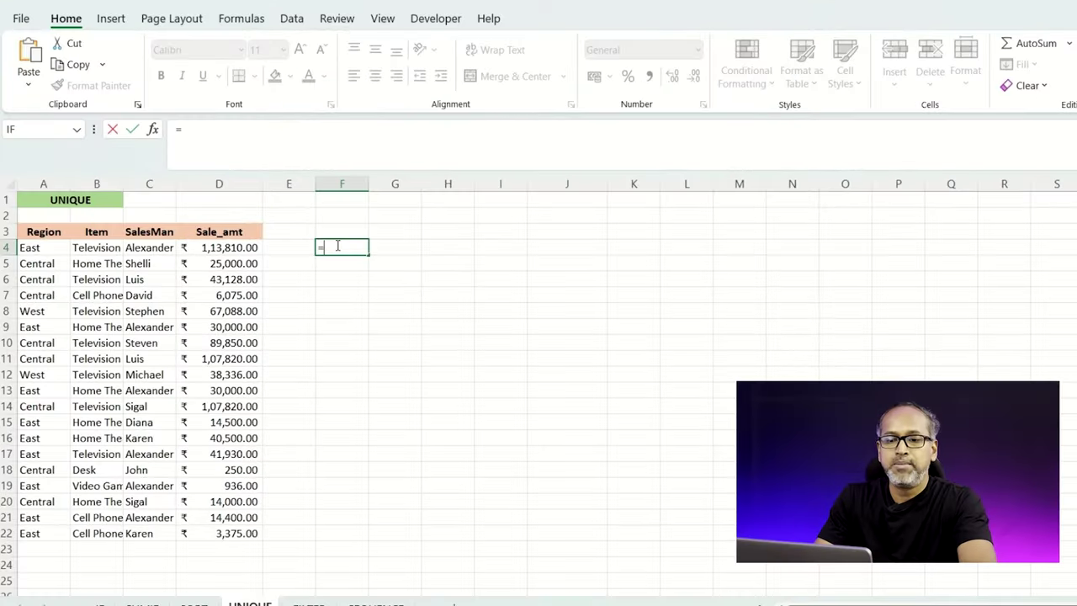
# Enter =UNIQUE(B4:B22,FALSE) in F4 and widen column F to fit the five items.
pyautogui.write('MINI')
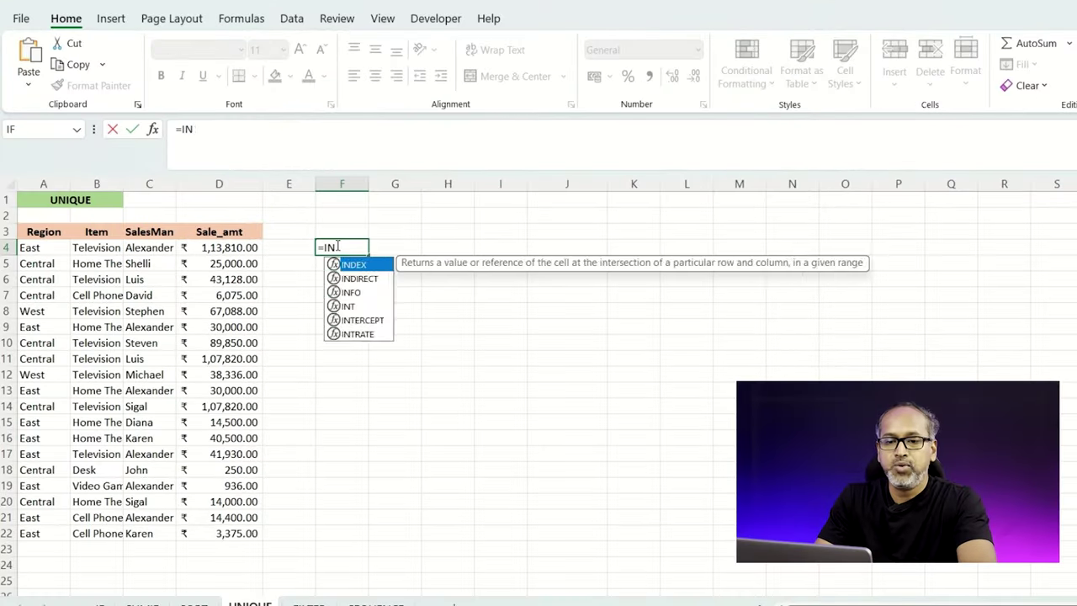
pyautogui.press('BackSpace')
pyautogui.press('BackSpace')
pyautogui.press('BackSpace')
pyautogui.press('BackSpace')
pyautogui.write('UN')
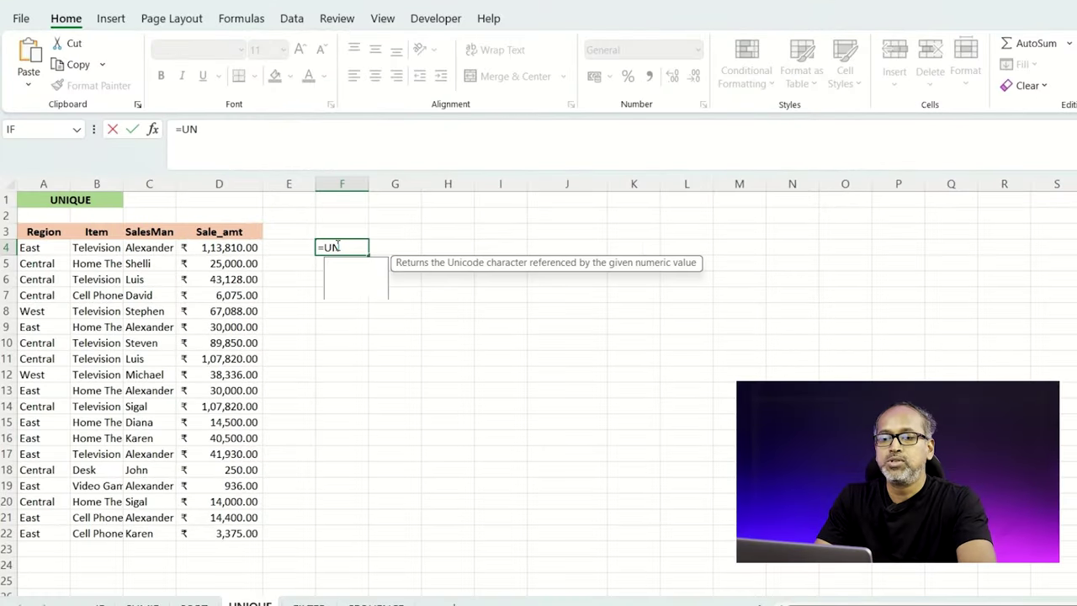
pyautogui.press('Down')
pyautogui.press('Down')
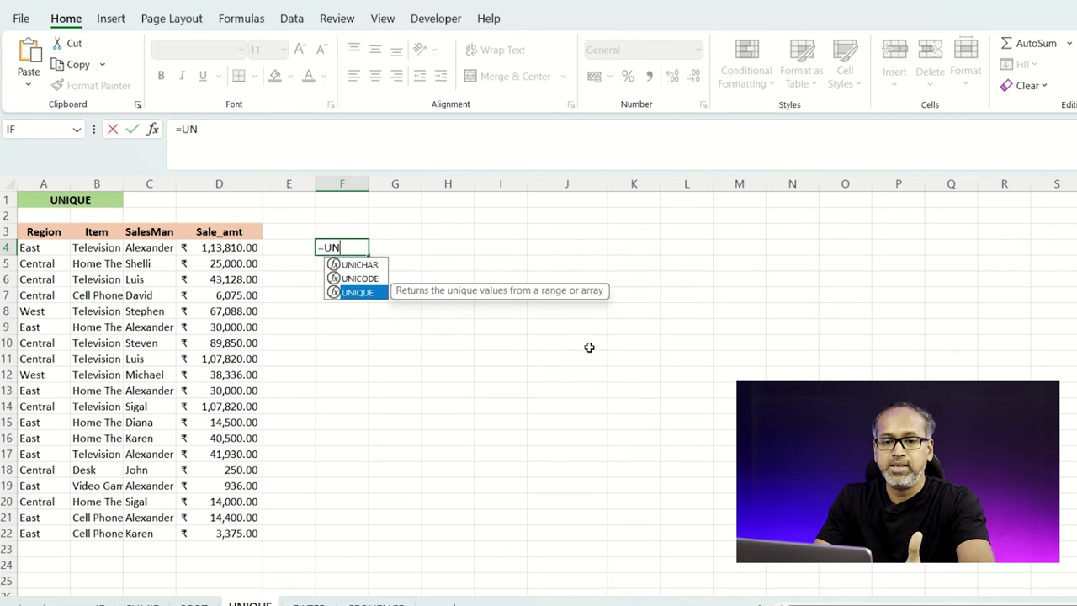
pyautogui.press('Tab')
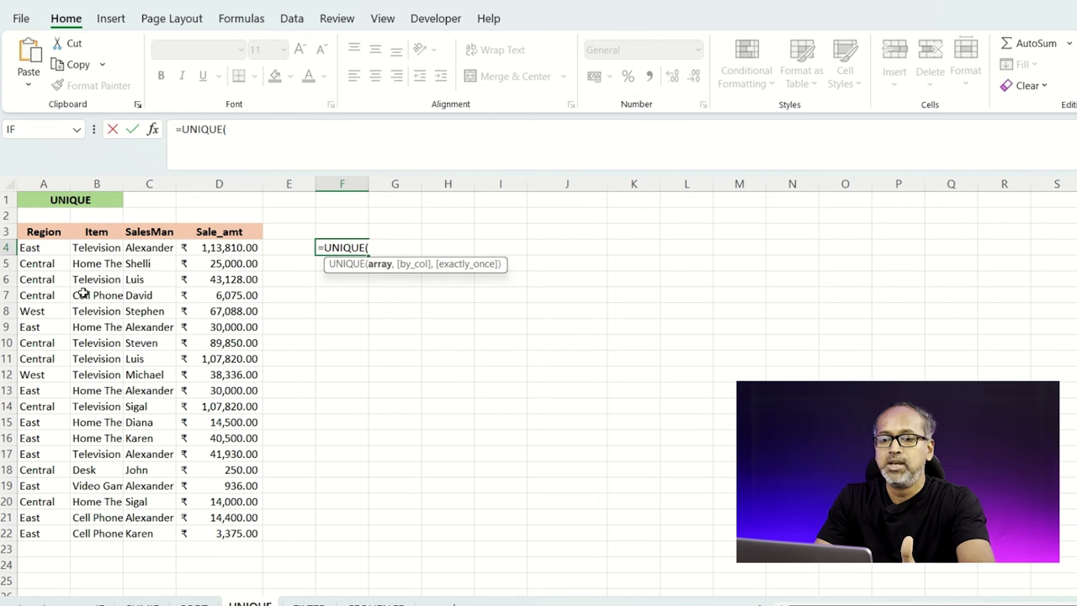
pyautogui.click(95, 247)
pyautogui.moveTo(96, 247); pyautogui.dragTo(107, 533)
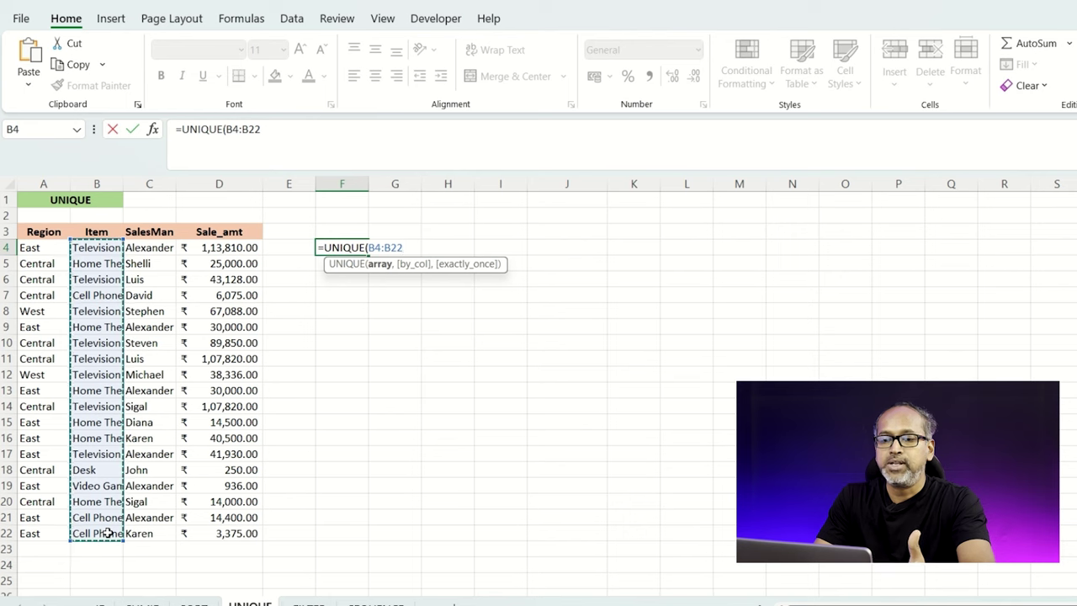
pyautogui.write(',')
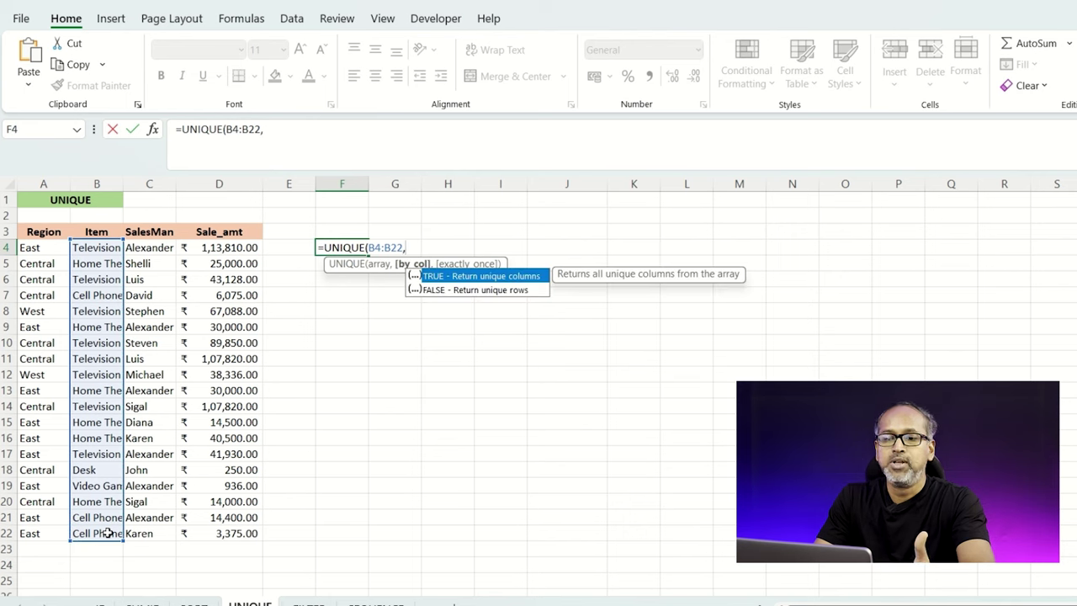
pyautogui.press('Down')
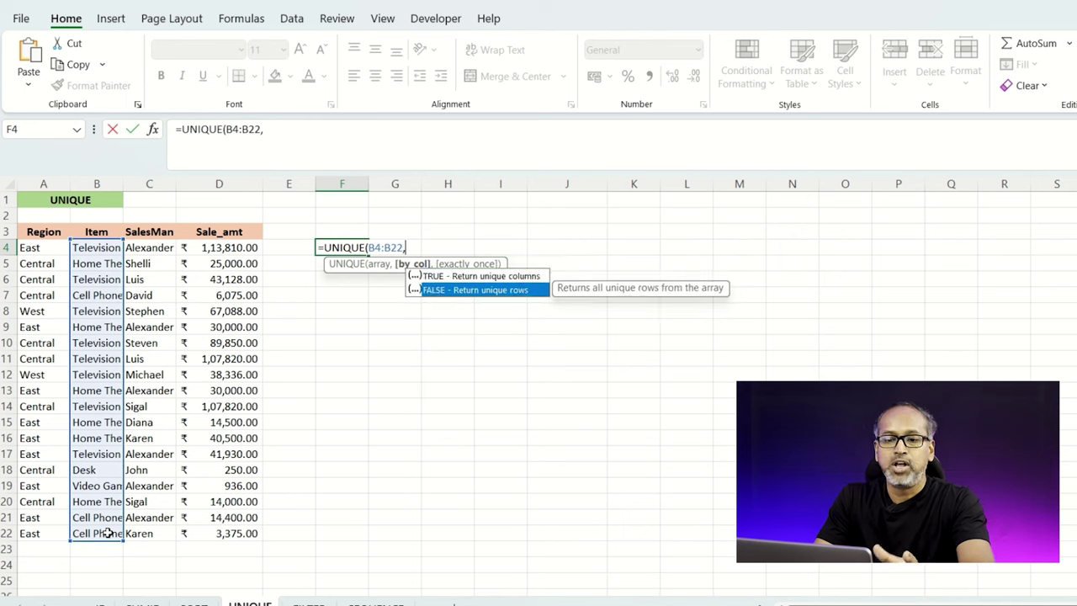
pyautogui.press('Tab')
pyautogui.write(')')
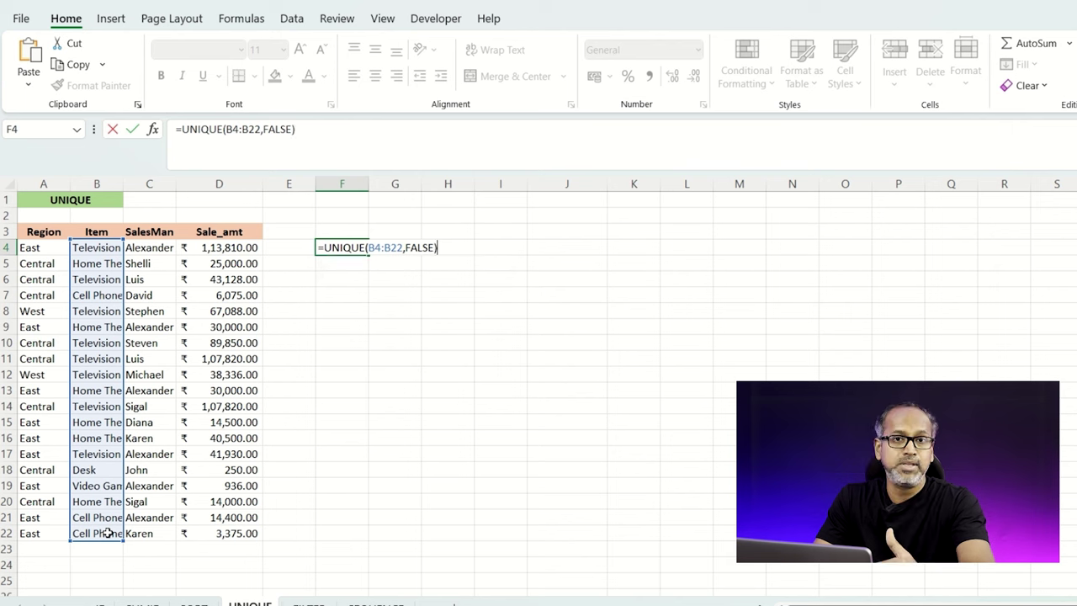
pyautogui.press('Return')
pyautogui.moveTo(369, 184); pyautogui.dragTo(388, 183)
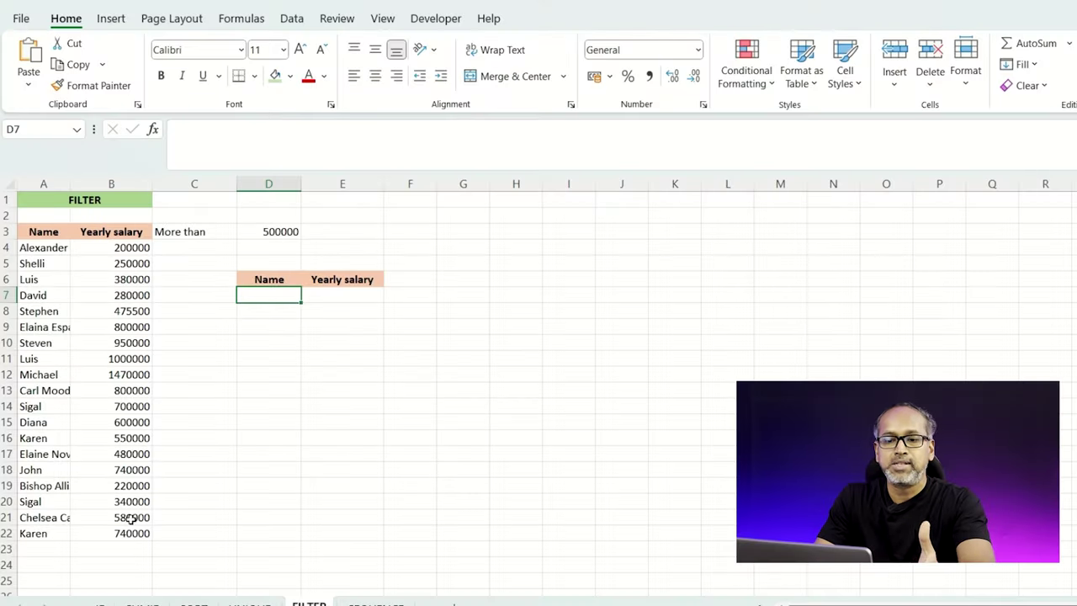
# Enter =FILTER(A4:B22,B4:B22>D3) in D7 to list the 11 employees earning over 500000.
pyautogui.click(256, 232)
pyautogui.click(274, 296)
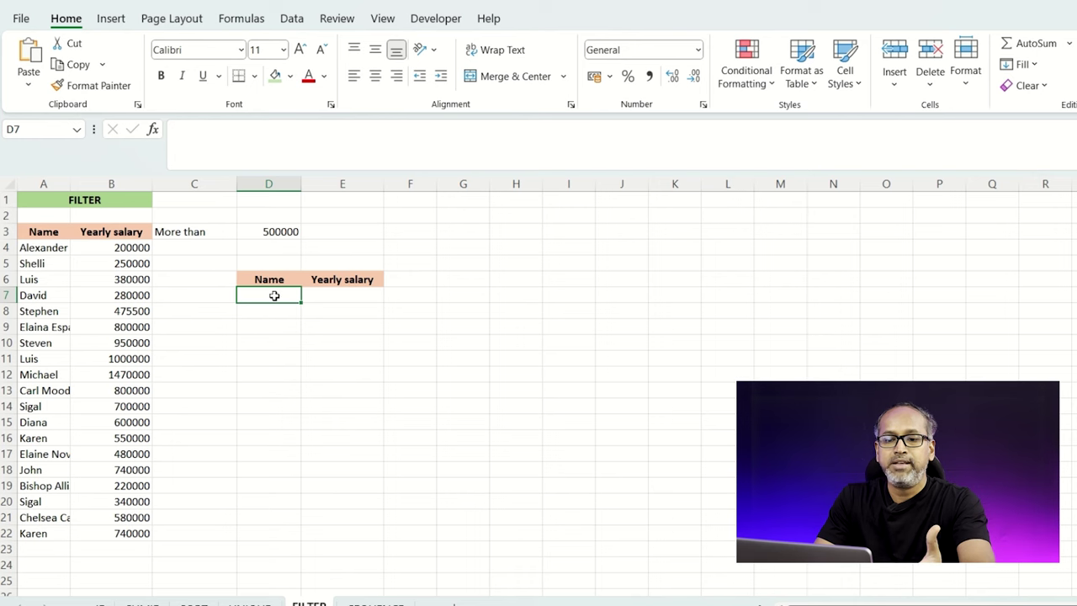
pyautogui.doubleClick(275, 296)
pyautogui.write('=FIL')
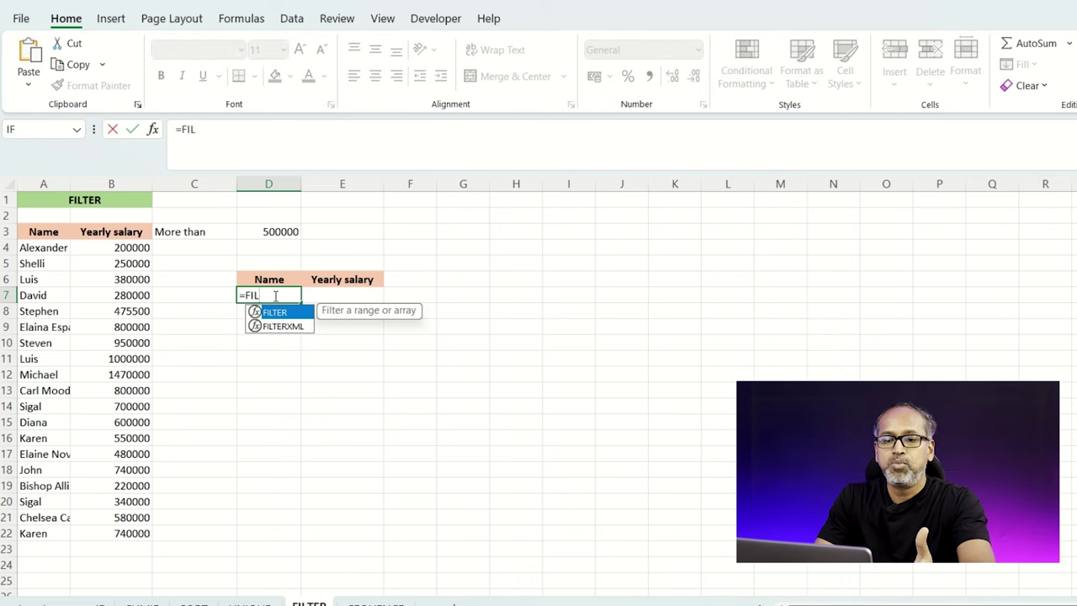
pyautogui.press('Tab')
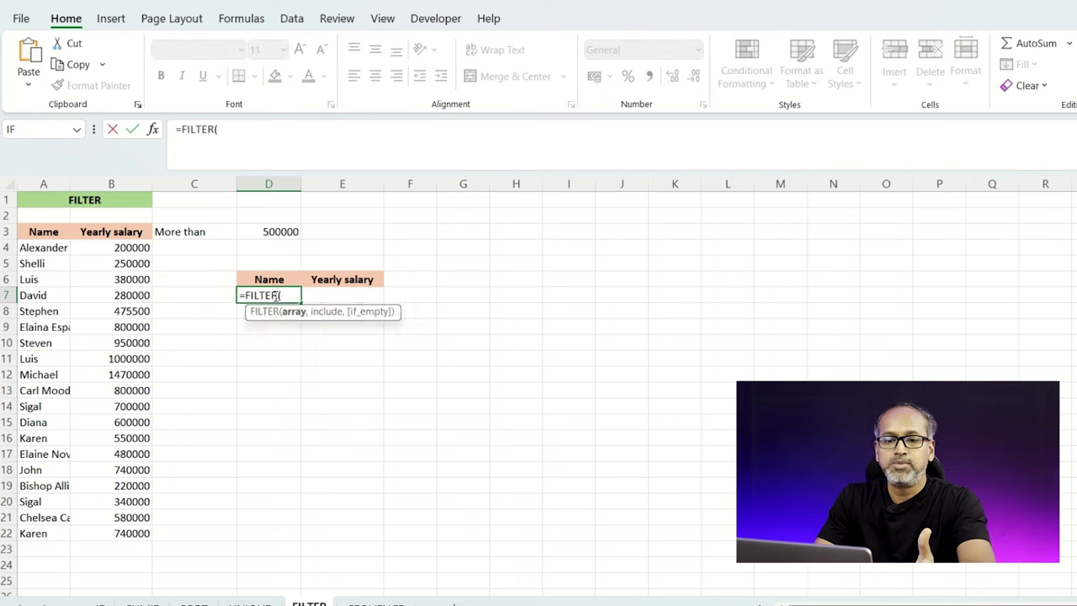
pyautogui.click(27, 248)
pyautogui.moveTo(30, 263); pyautogui.dragTo(125, 534)
pyautogui.write(',')
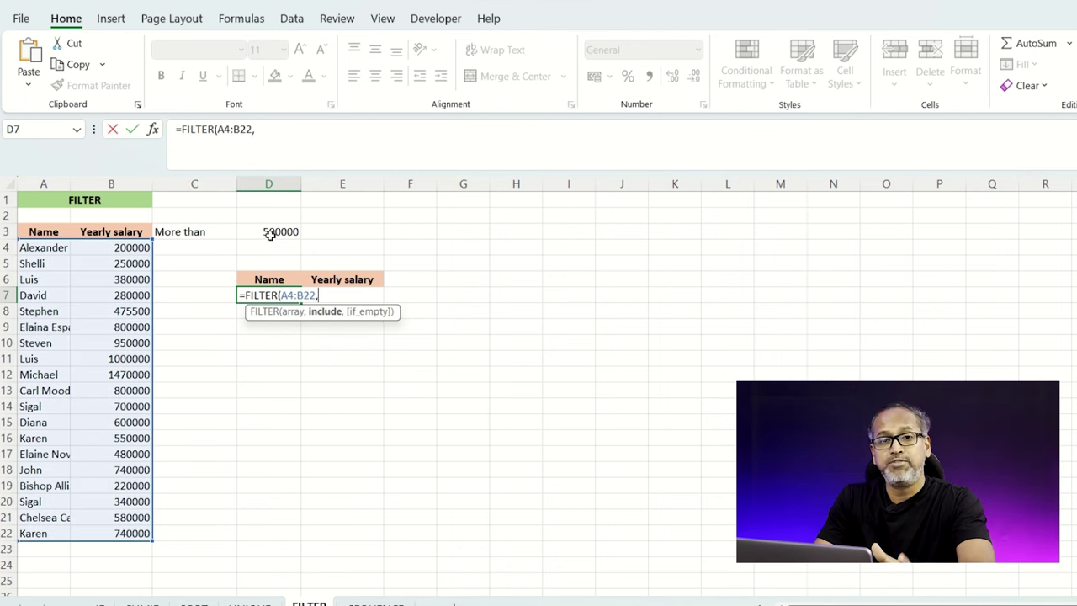
pyautogui.moveTo(120, 250); pyautogui.dragTo(126, 541)
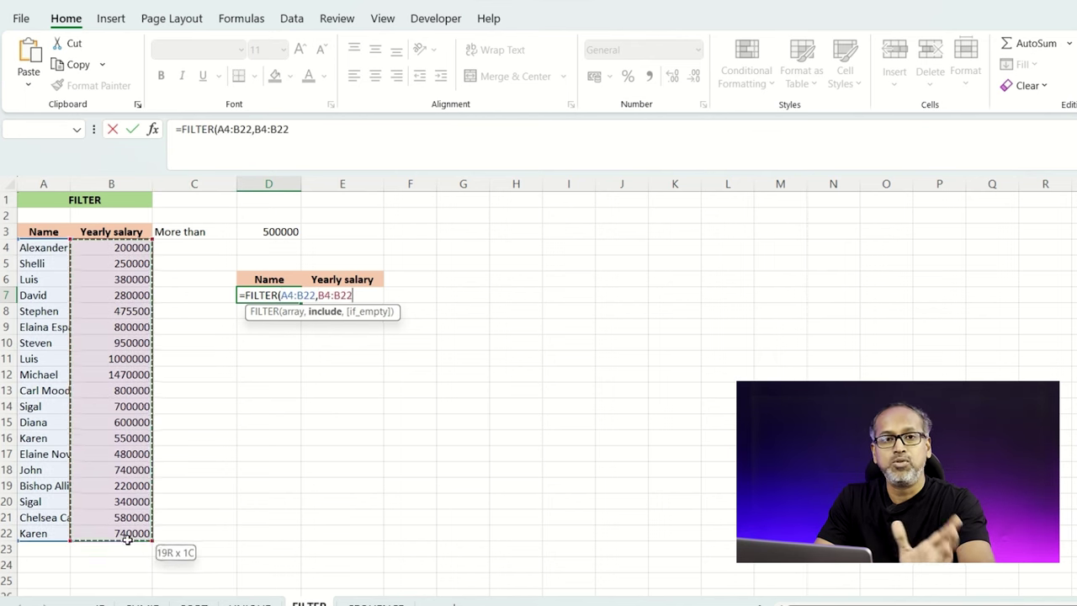
pyautogui.write('>')
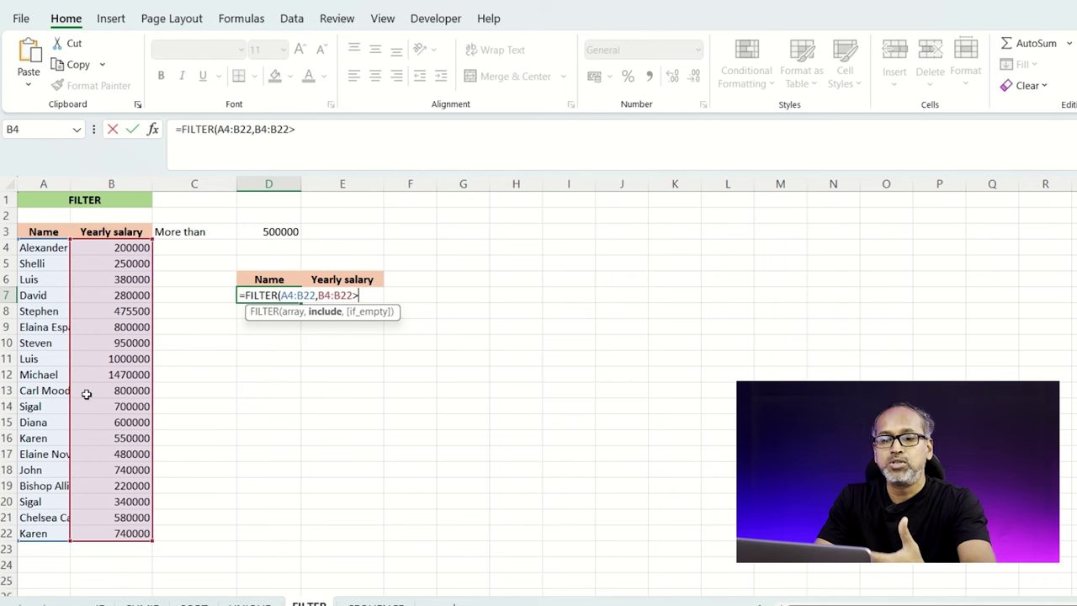
pyautogui.click(267, 230)
pyautogui.press('Return')
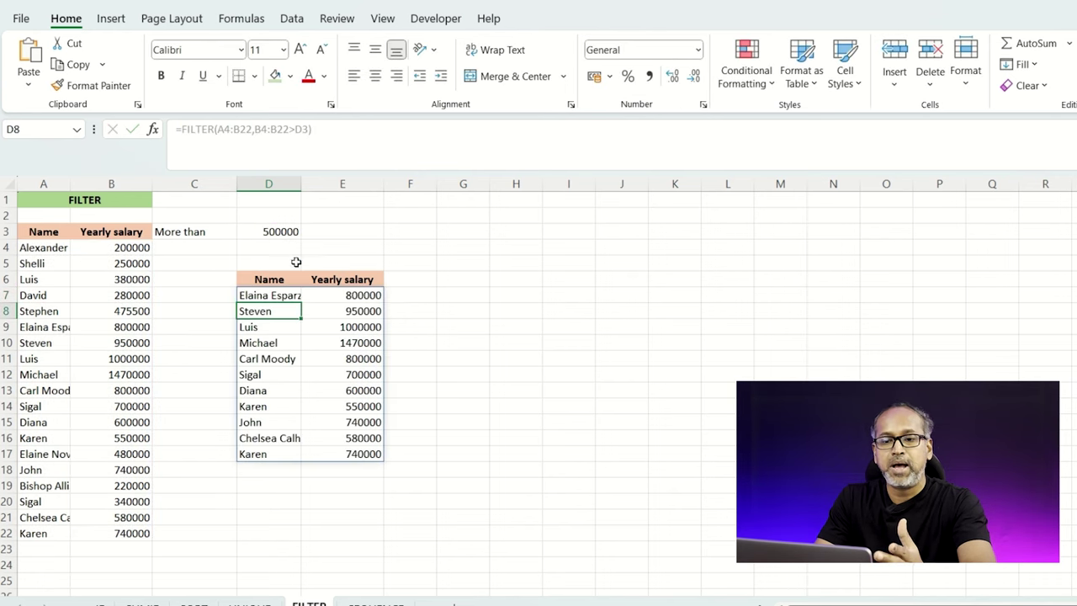
# Raise the salary threshold in D3 to 900000, then to 1000000.
pyautogui.doubleClick(275, 231)
pyautogui.moveTo(268, 231); pyautogui.dragTo(261, 232)
pyautogui.write('9')
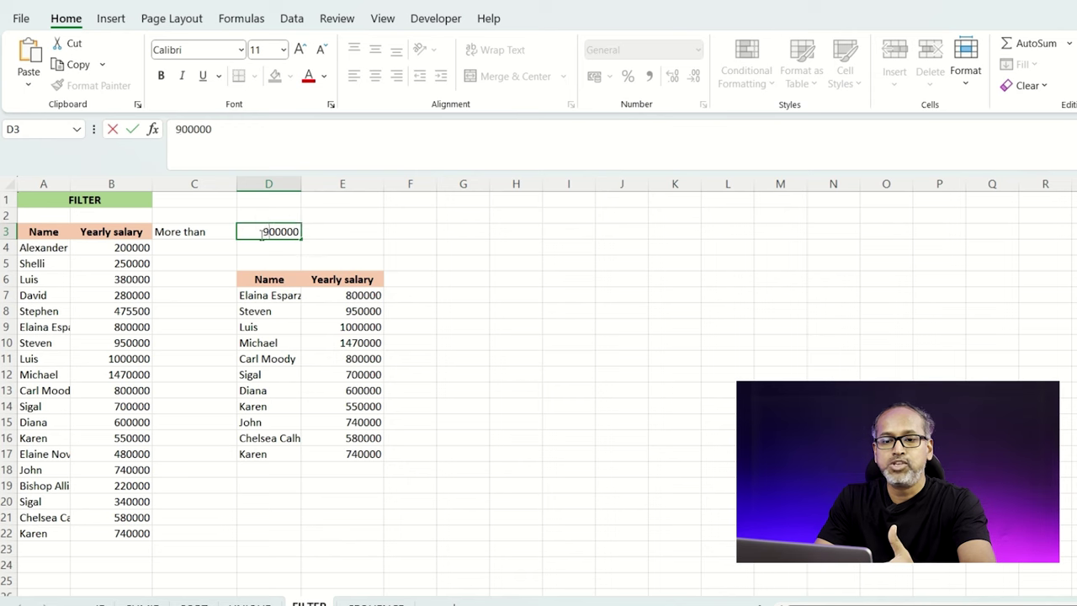
pyautogui.press('Return')
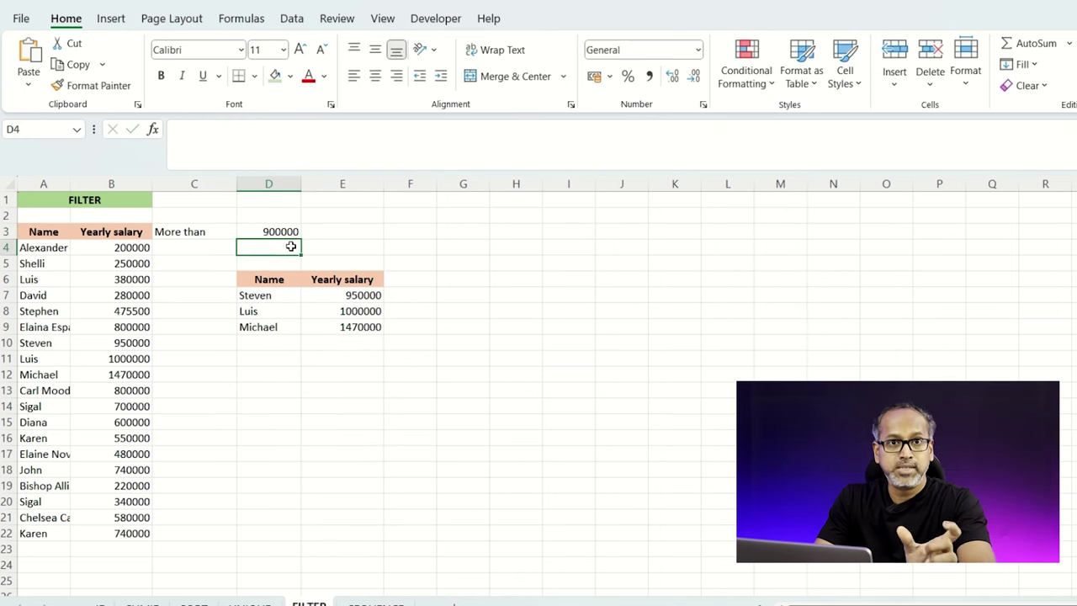
pyautogui.click(266, 231)
pyautogui.doubleClick(266, 231)
pyautogui.moveTo(244, 232); pyautogui.dragTo(223, 233)
pyautogui.write('10')
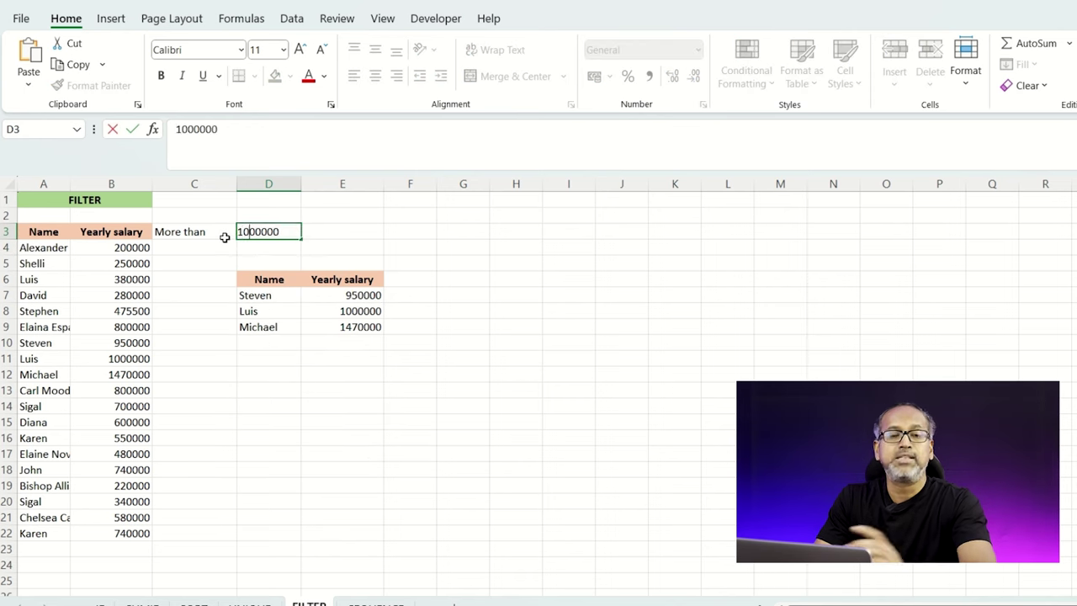
pyautogui.press('Return')
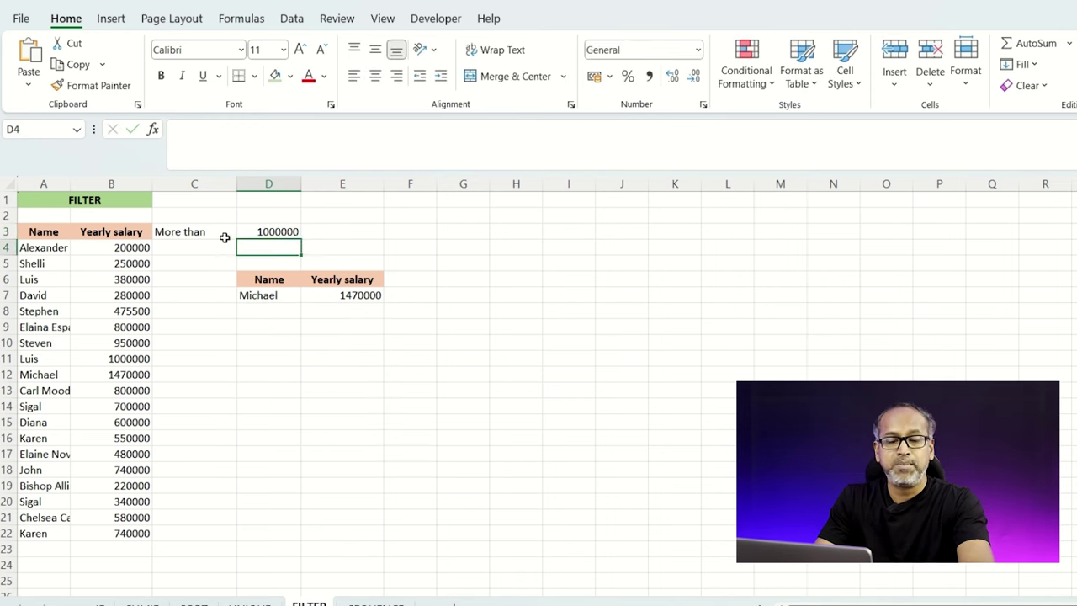
# Change the FILTER condition in D7 to B4:B22>=D3 so salaries equal to the threshold are kept.
pyautogui.click(363, 294)
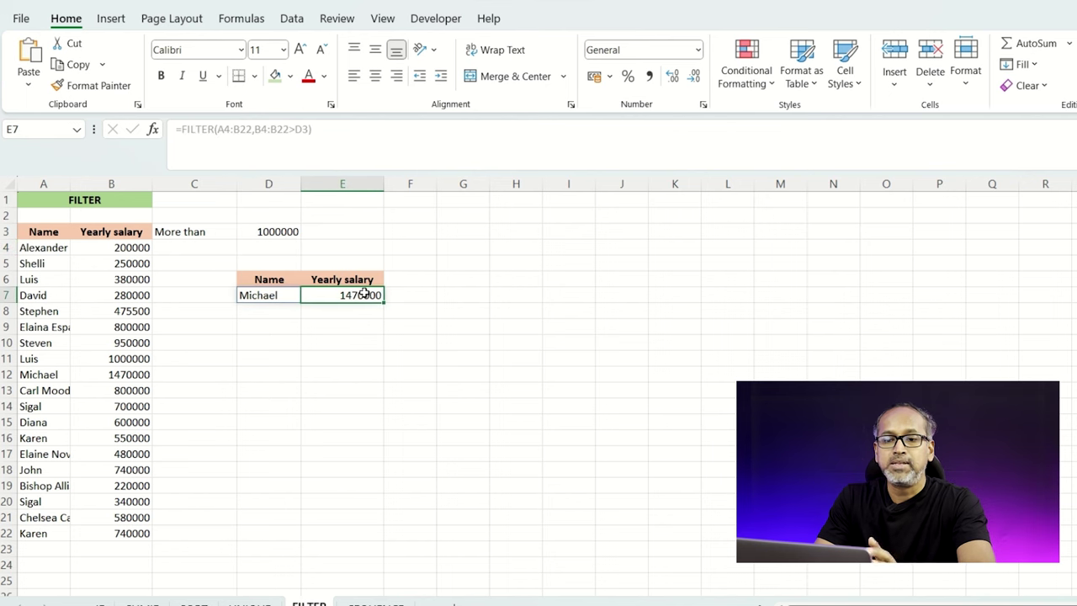
pyautogui.click(280, 296)
pyautogui.click(306, 130)
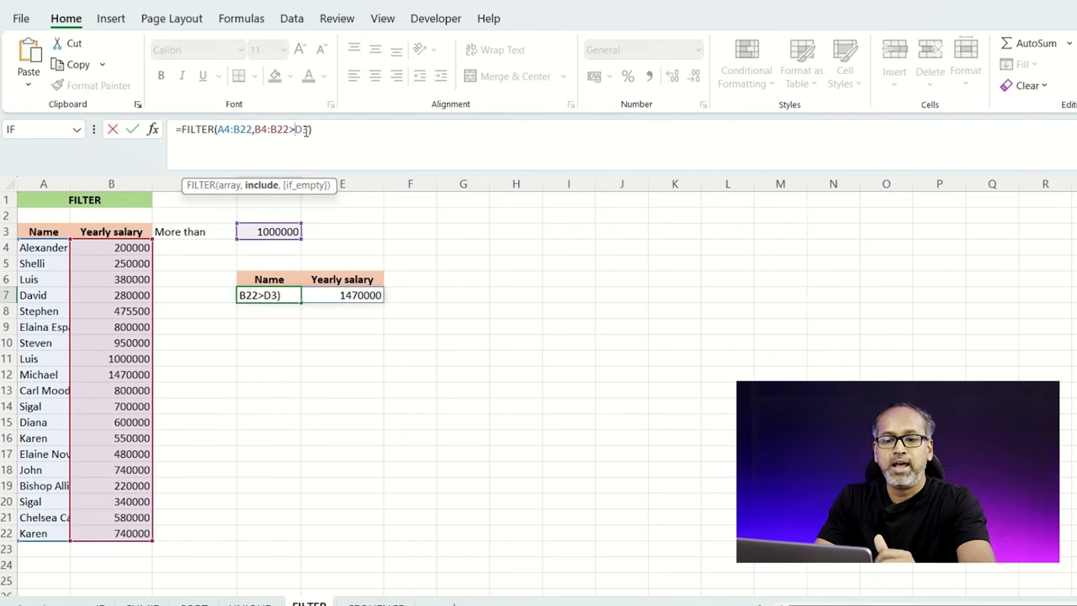
pyautogui.write('=')
pyautogui.press('Return')
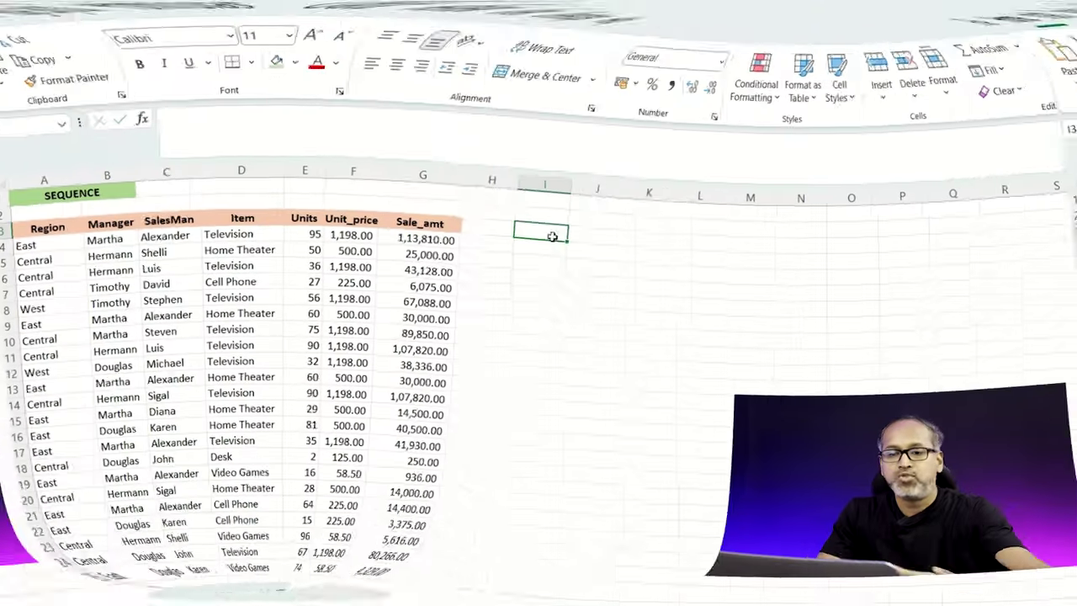
# Enter a trial =SEQUENCE(20) listing 1 to 20 in I3, then undo it.
pyautogui.write('=SEQ')
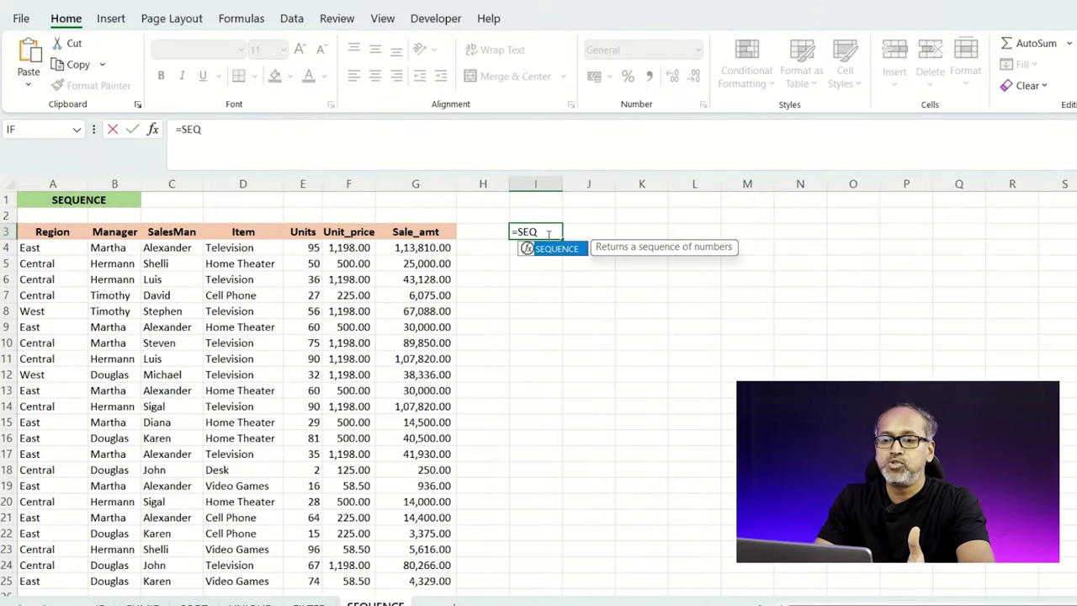
pyautogui.press('Tab')
pyautogui.write('20)')
pyautogui.press('Return')
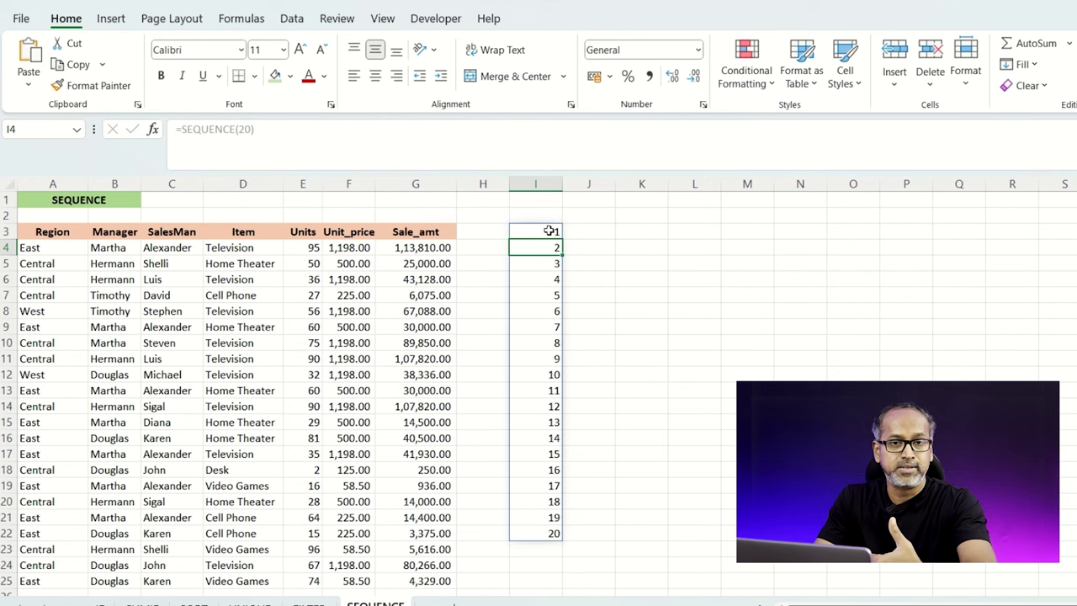
pyautogui.hotkey('ctrl', 'z')
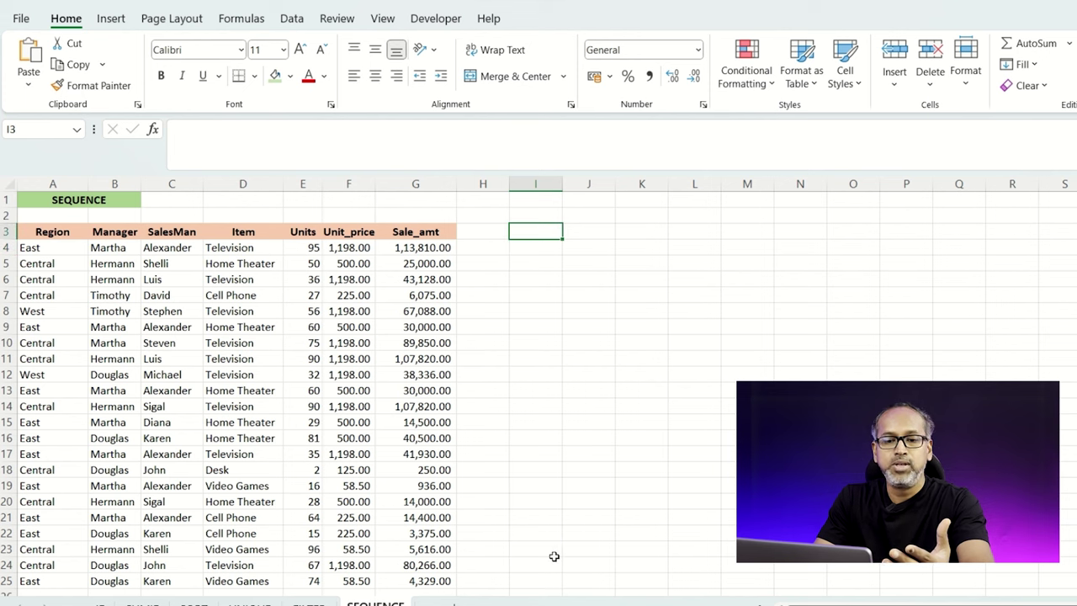
# Copy the Region-to-Item headings with the first ten records (A3:D13).
pyautogui.click(105, 268)
pyautogui.moveTo(48, 231); pyautogui.dragTo(246, 392)
pyautogui.hotkey('ctrl', 'c')
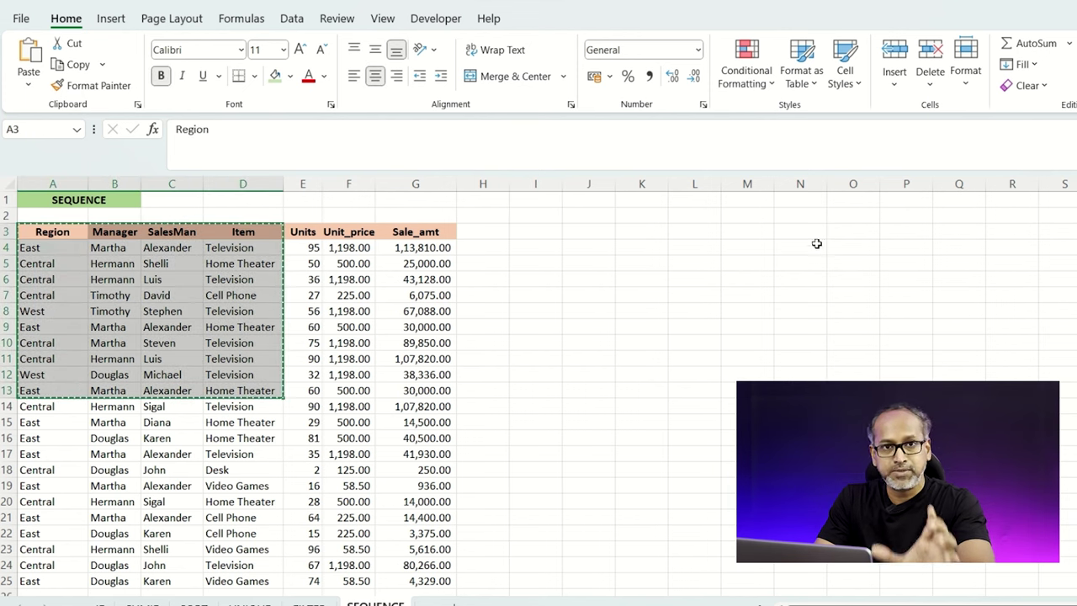
# Paste the copied records at L3 and autofit column O to fit Home Theater.
pyautogui.click(688, 233)
pyautogui.hotkey('ctrl', 'v')
pyautogui.click(740, 436)
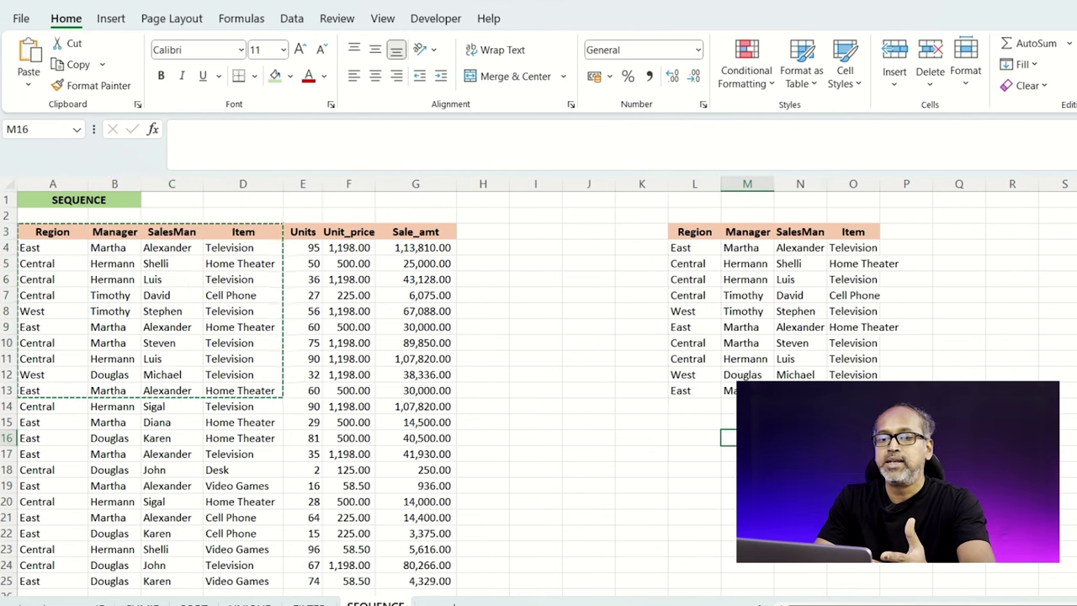
pyautogui.doubleClick(879, 186)
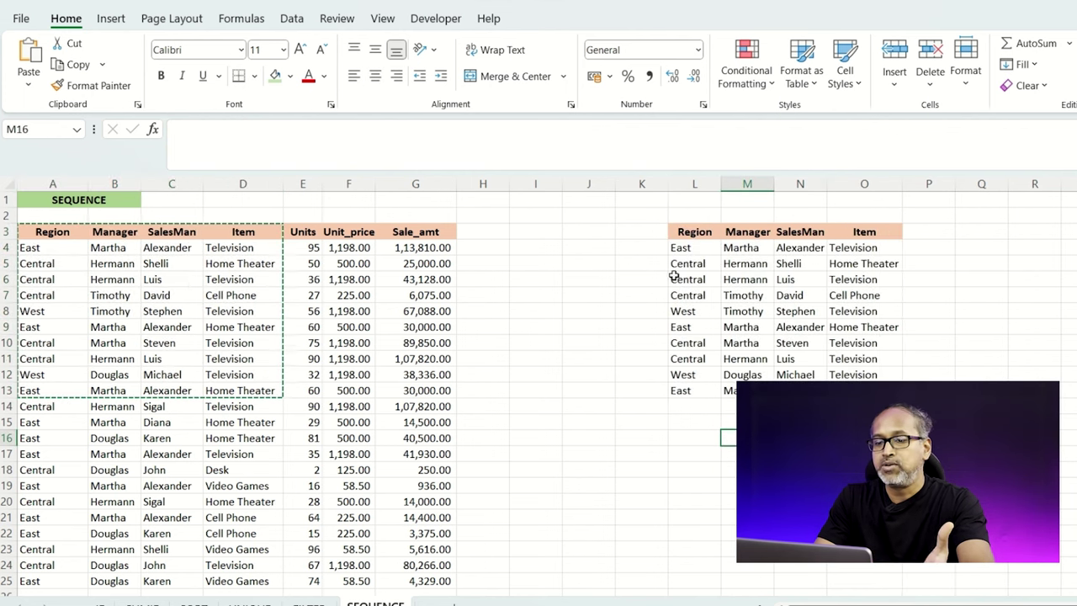
# Enter =SEQUENCE(COUNTA(N4:N13)) in K4 to number the ten records 1 to 10.
pyautogui.click(639, 249)
pyautogui.write('=SEQ')
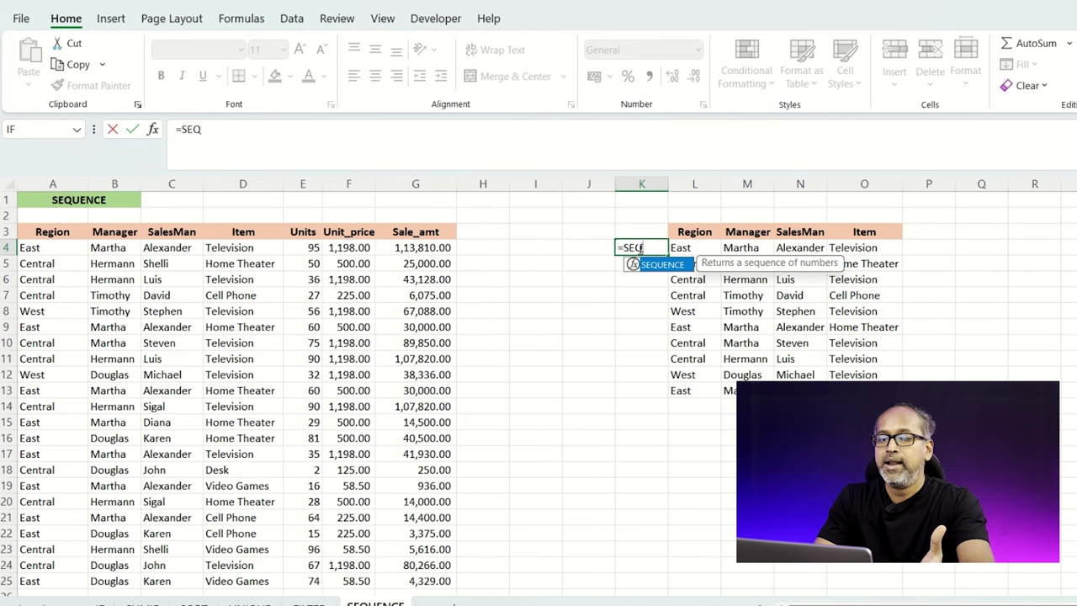
pyautogui.press('Tab')
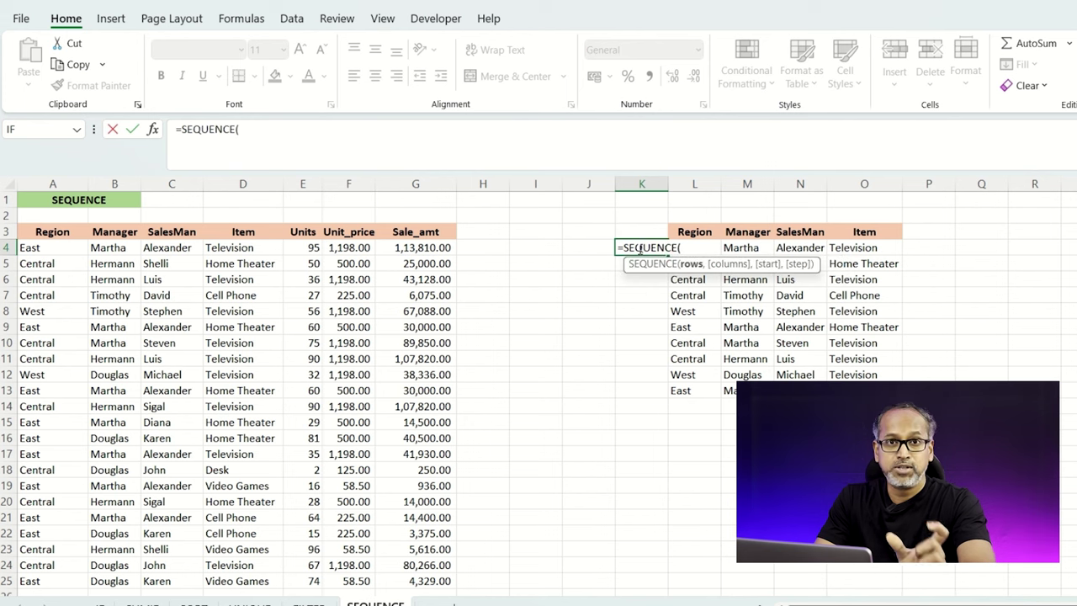
pyautogui.write('COUNT')
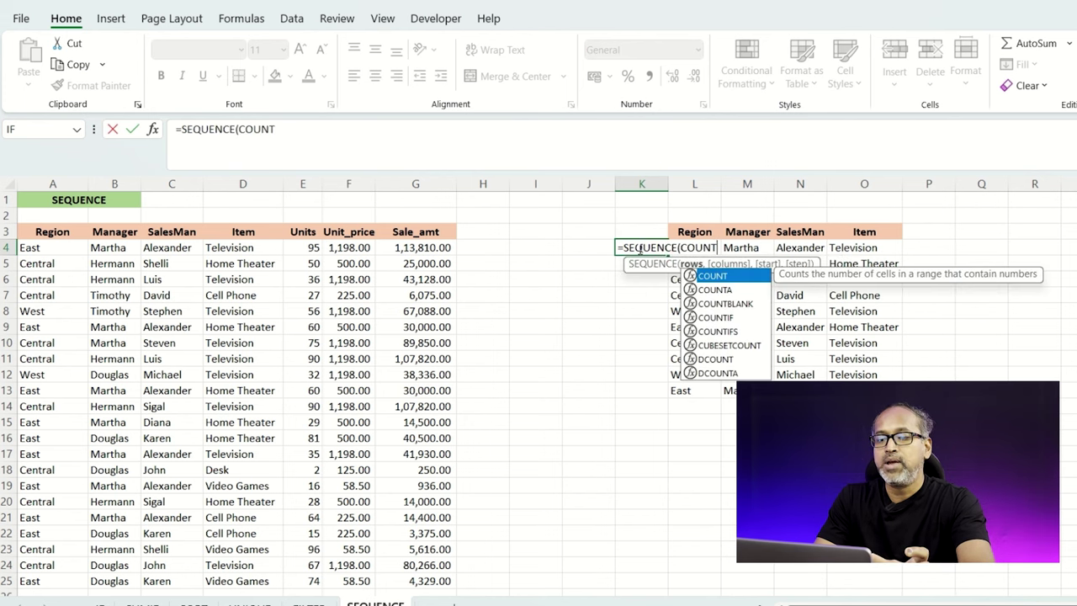
pyautogui.press('Down')
pyautogui.press('Tab')
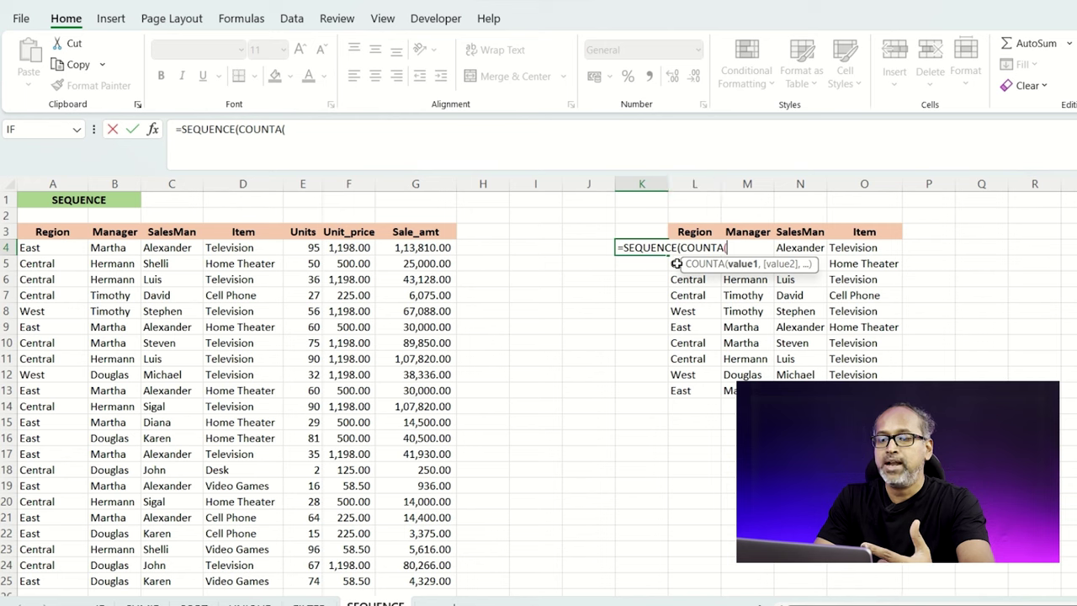
pyautogui.moveTo(794, 247); pyautogui.dragTo(797, 390)
pyautogui.write('))')
pyautogui.press('Return')
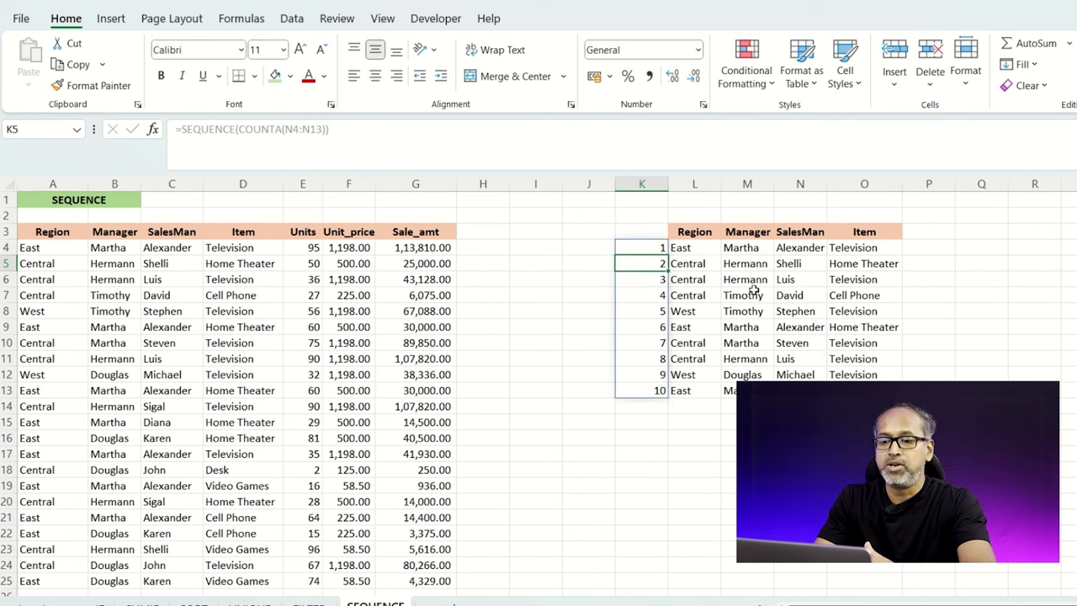
# Rewrite K4 as =SEQUENCE(COUNTA(L:L)) so the numbering counts all of column L.
pyautogui.click(642, 247)
pyautogui.write('=SEQ')
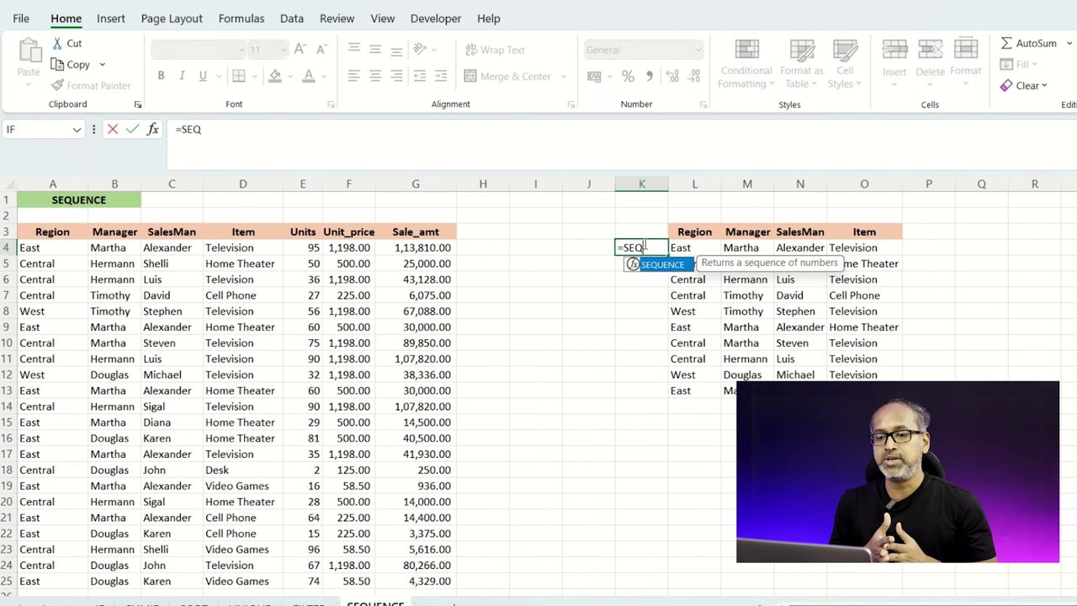
pyautogui.write('UENCE(COUN')
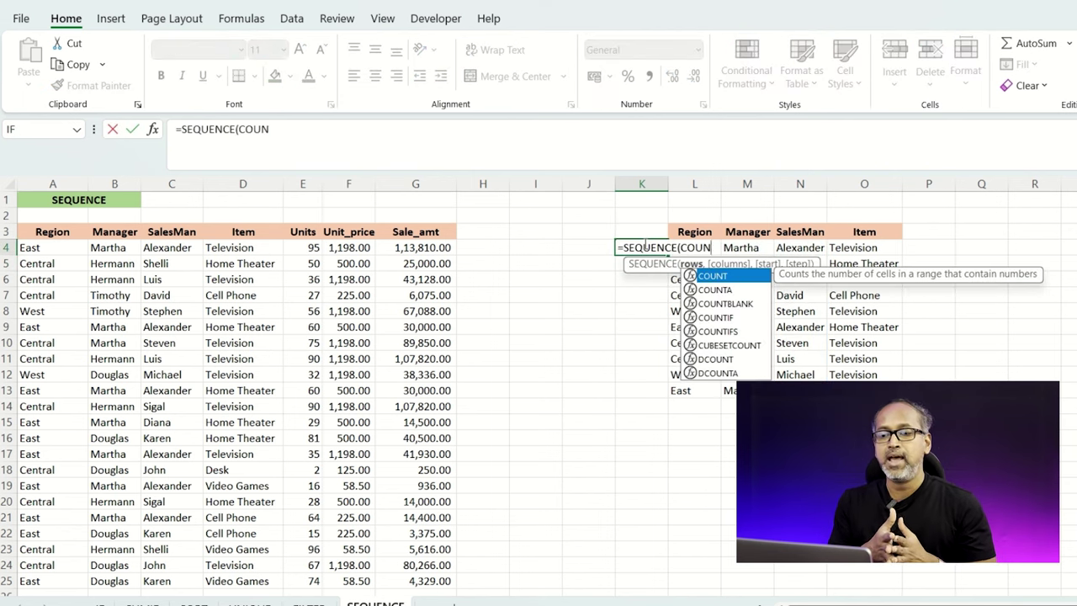
pyautogui.press('Down')
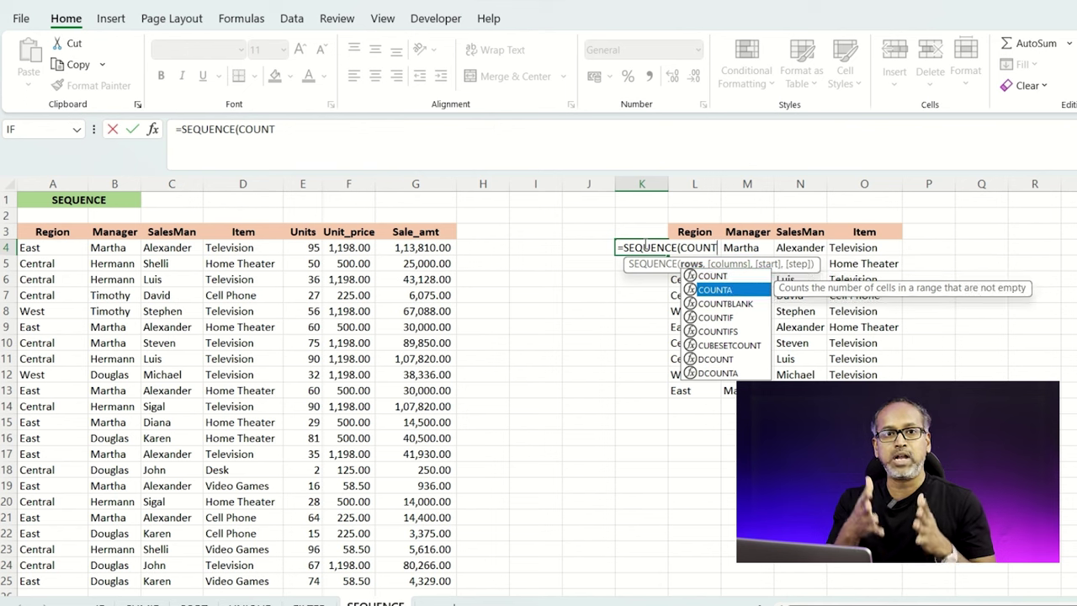
pyautogui.write('T')
pyautogui.press('Tab')
pyautogui.click(701, 183)
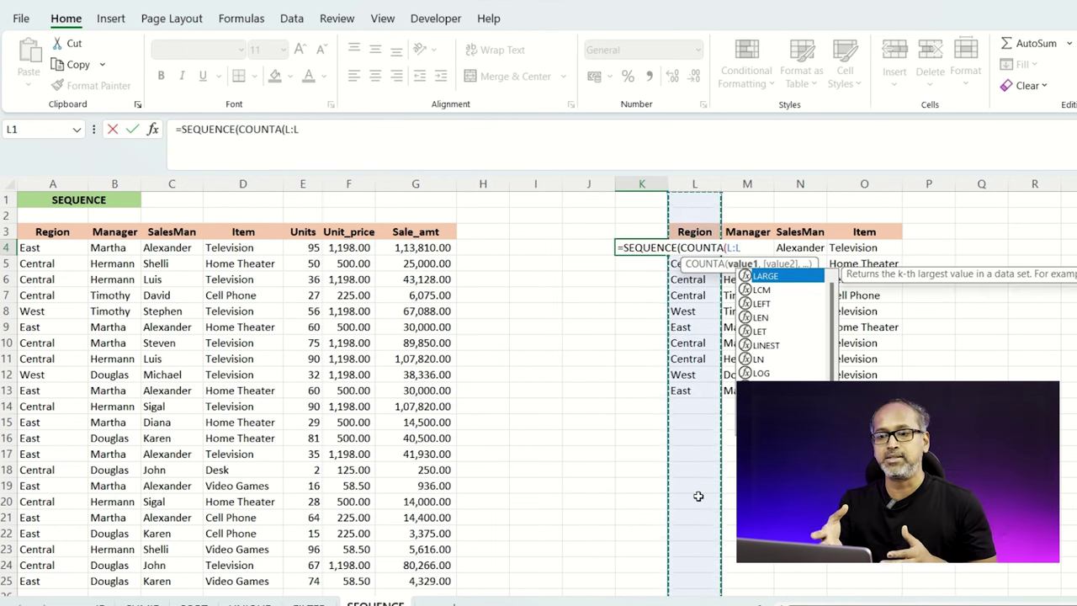
pyautogui.write('))')
pyautogui.press('Return')
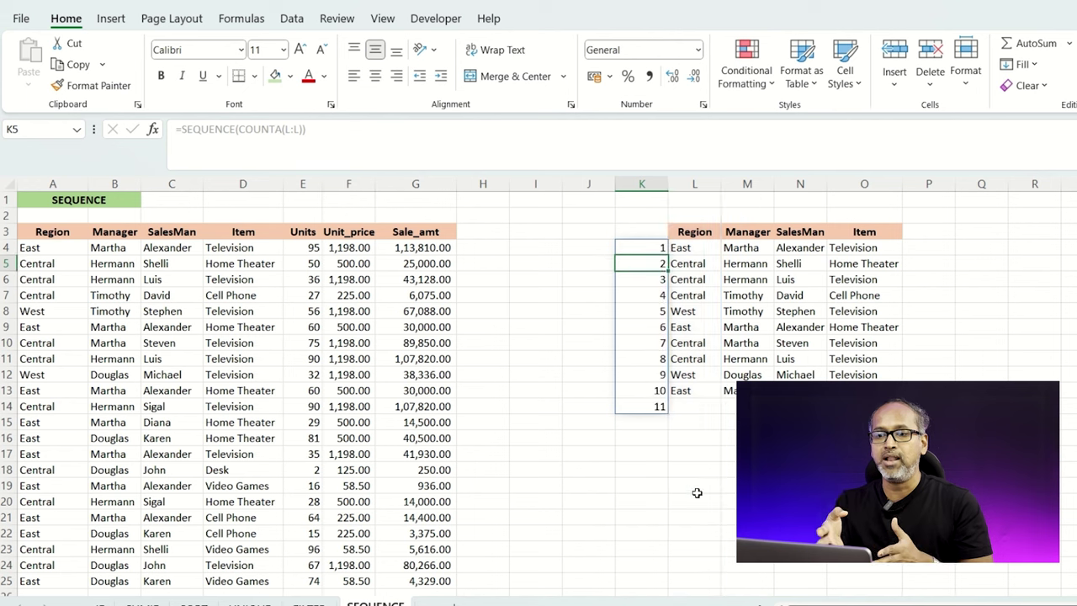
# Add regions wEST in L14 and EAST in L15, extending the numbering to 13.
pyautogui.click(682, 406)
pyautogui.write('wESt')
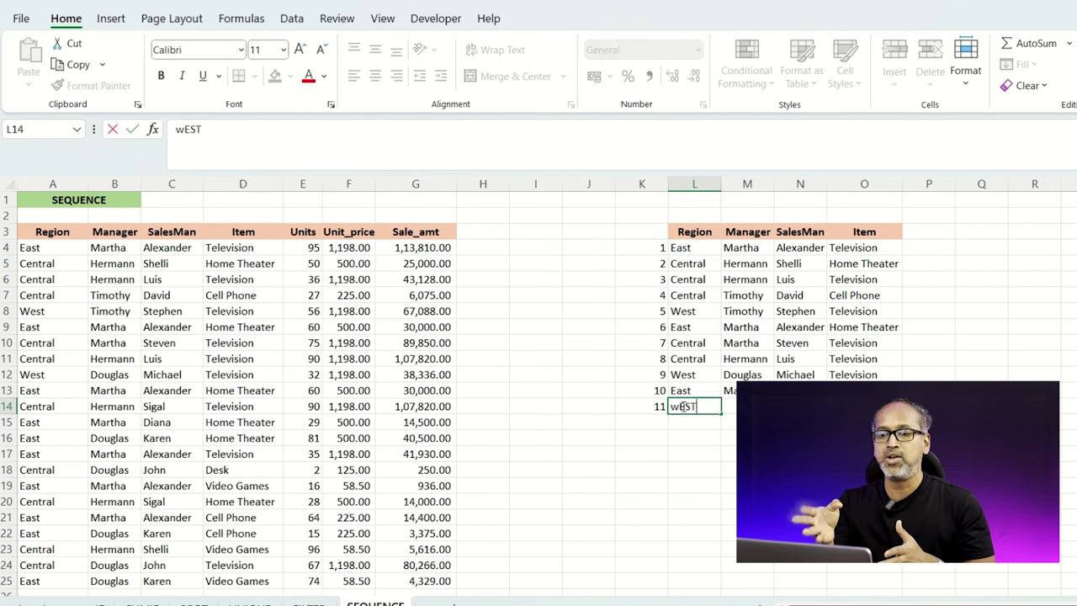
pyautogui.press('Return')
pyautogui.write('EAST')
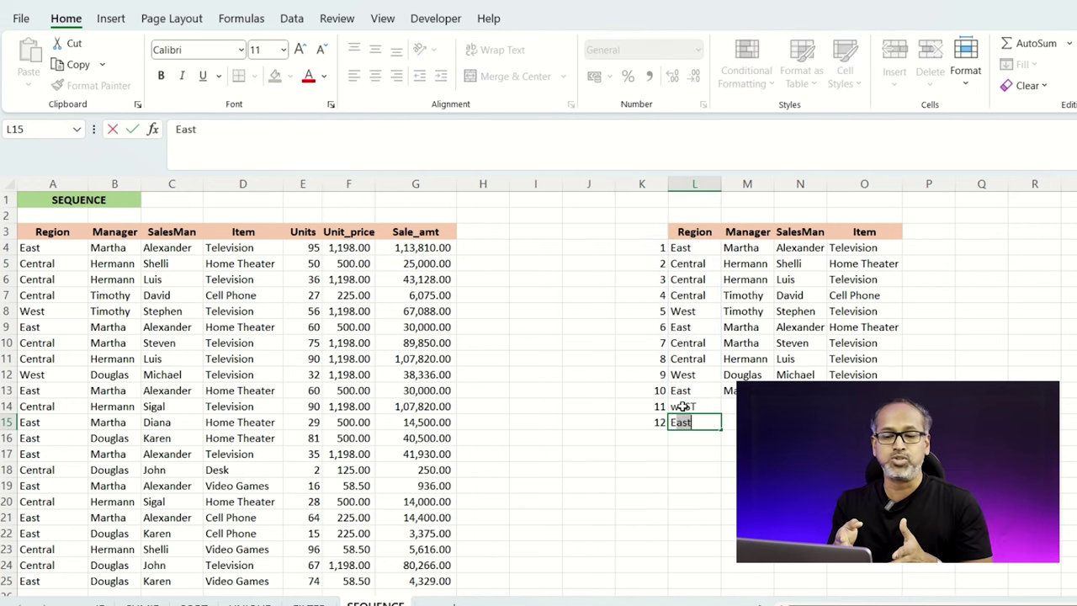
pyautogui.press('Return')
pyautogui.click(800, 421)
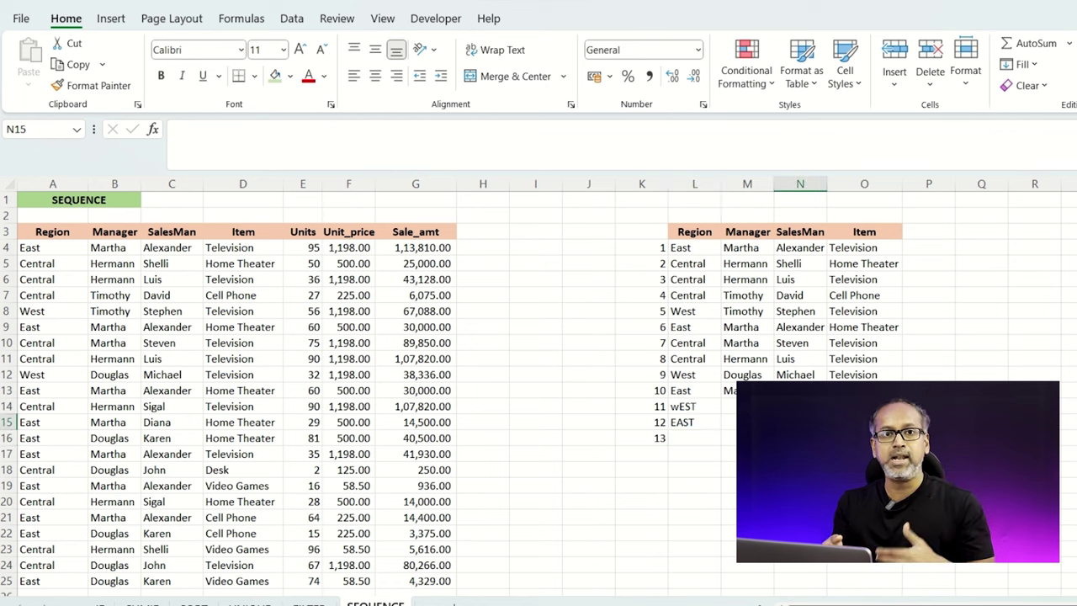
pyautogui.click(682, 406)
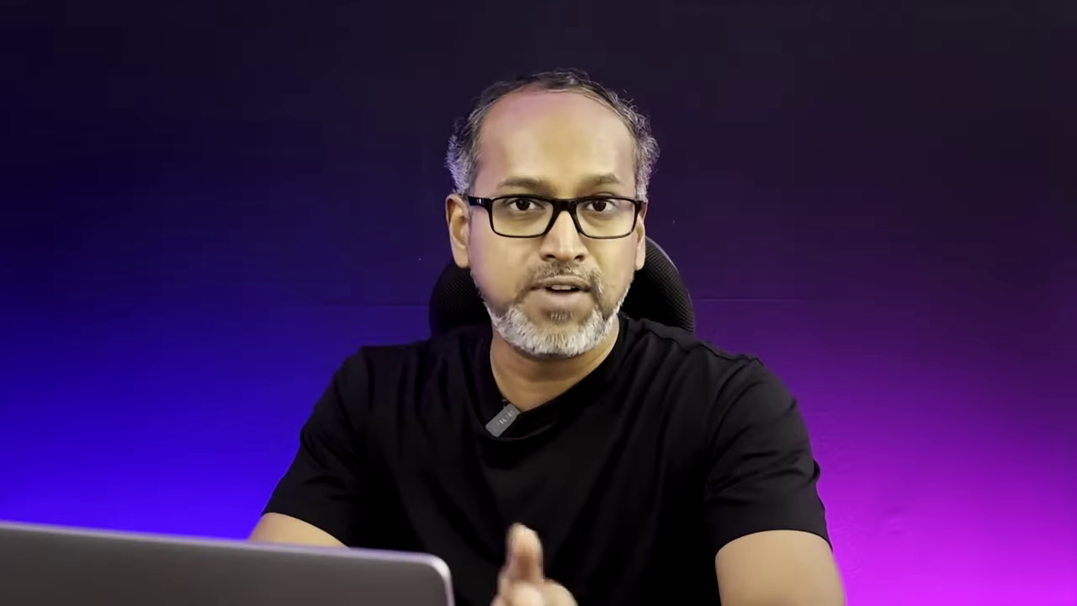